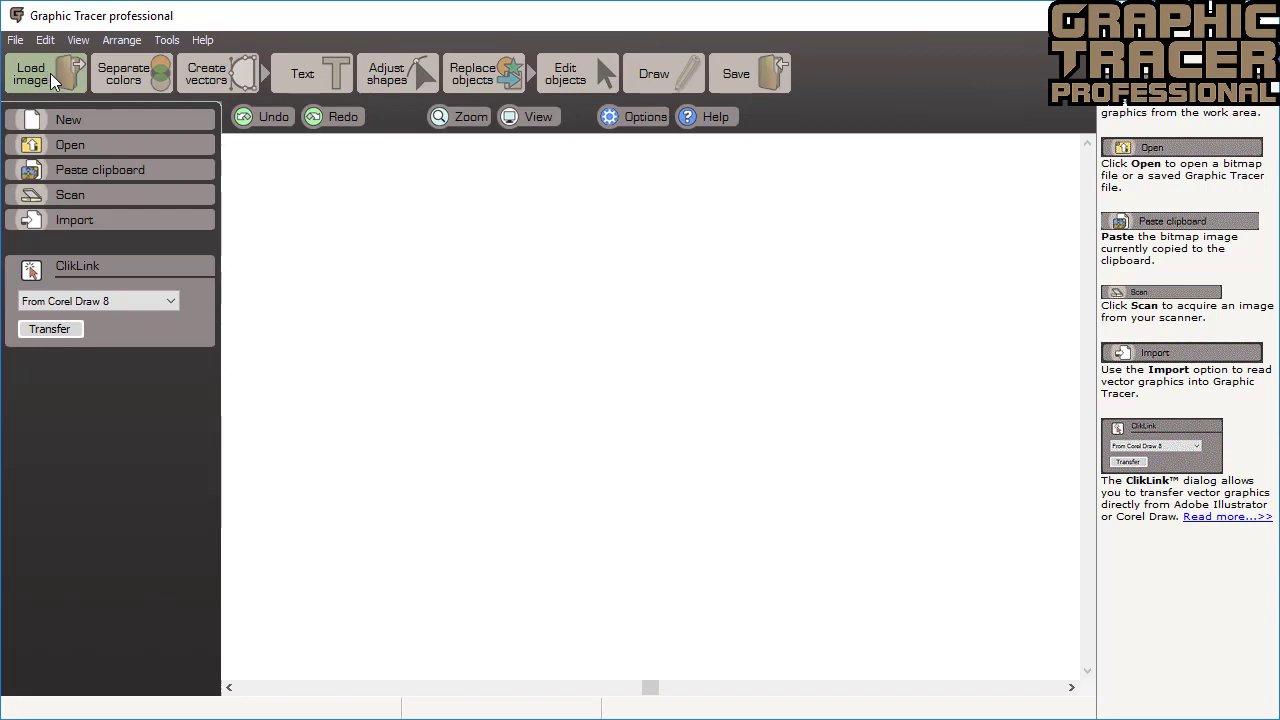
- Open the sample Running-photo.jpg and reduce it to white, black and the ring's red
{"action": "left_click", "coordinate": [68, 140]}
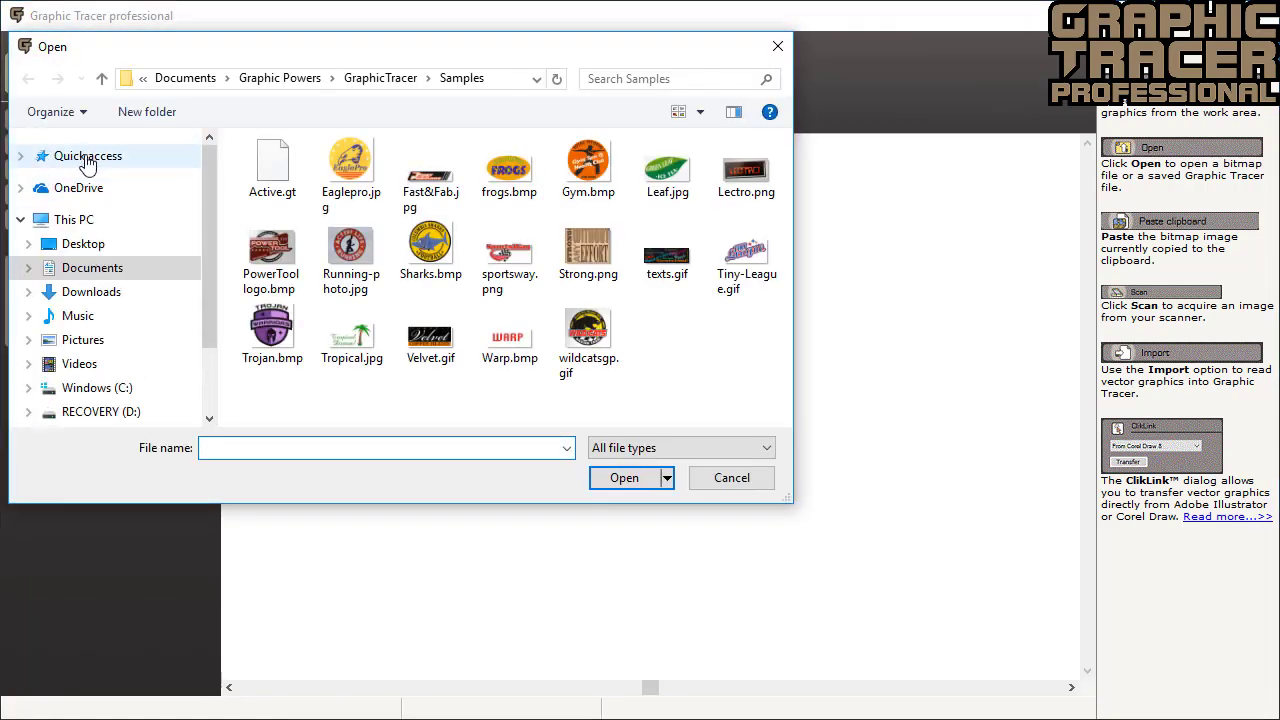
{"action": "double_click", "coordinate": [358, 252]}
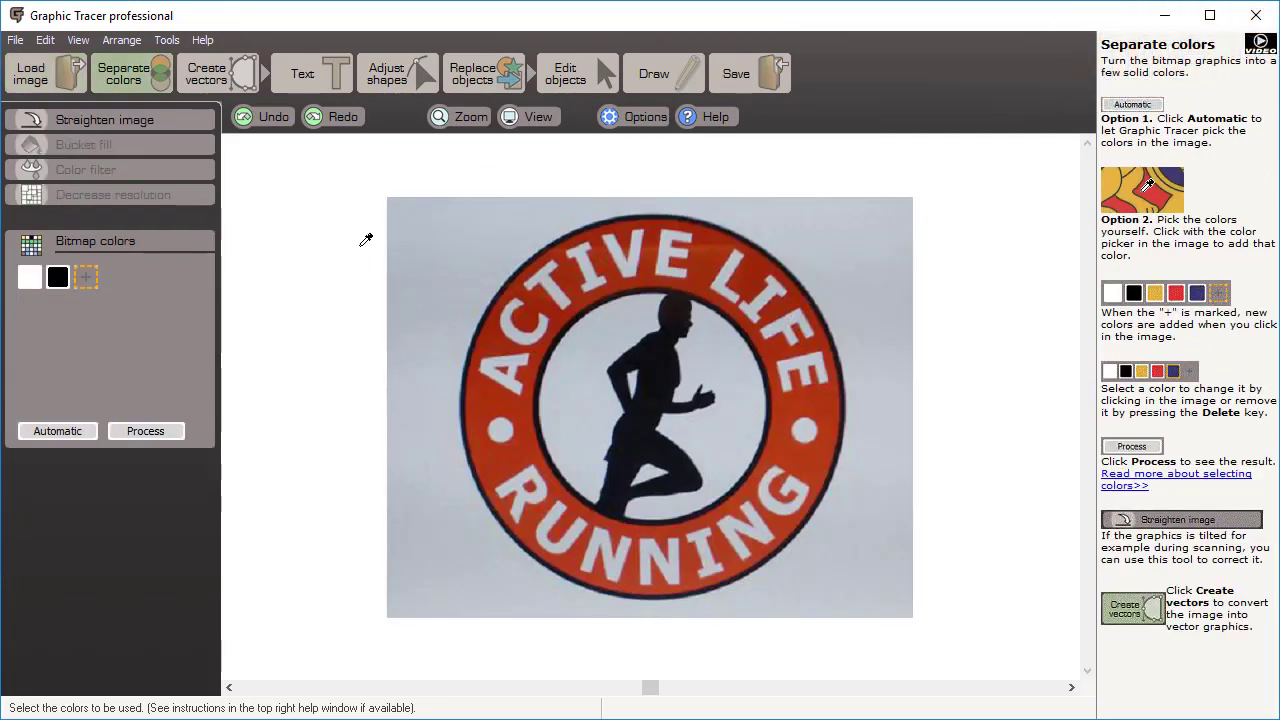
{"action": "left_click", "coordinate": [502, 401]}
{"action": "left_click", "coordinate": [166, 430]}
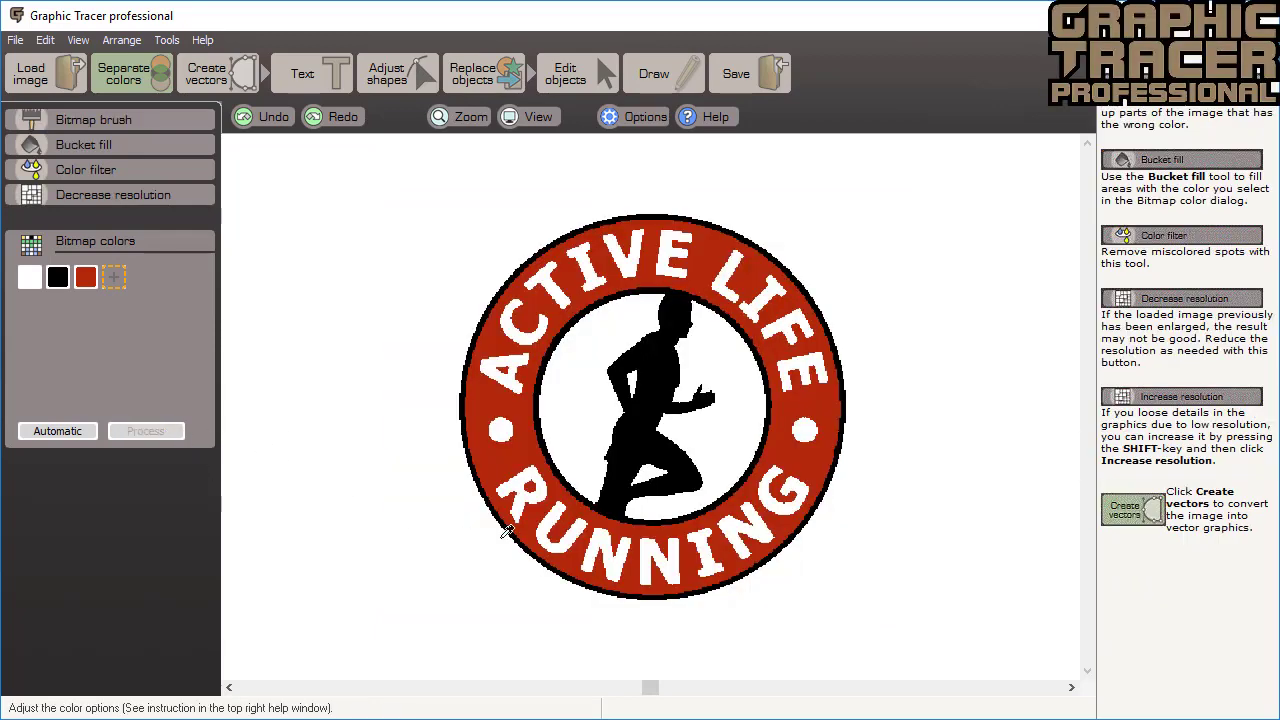
- Vectorize the running logo and display the traced shapes with their fills
{"action": "left_click", "coordinate": [221, 62]}
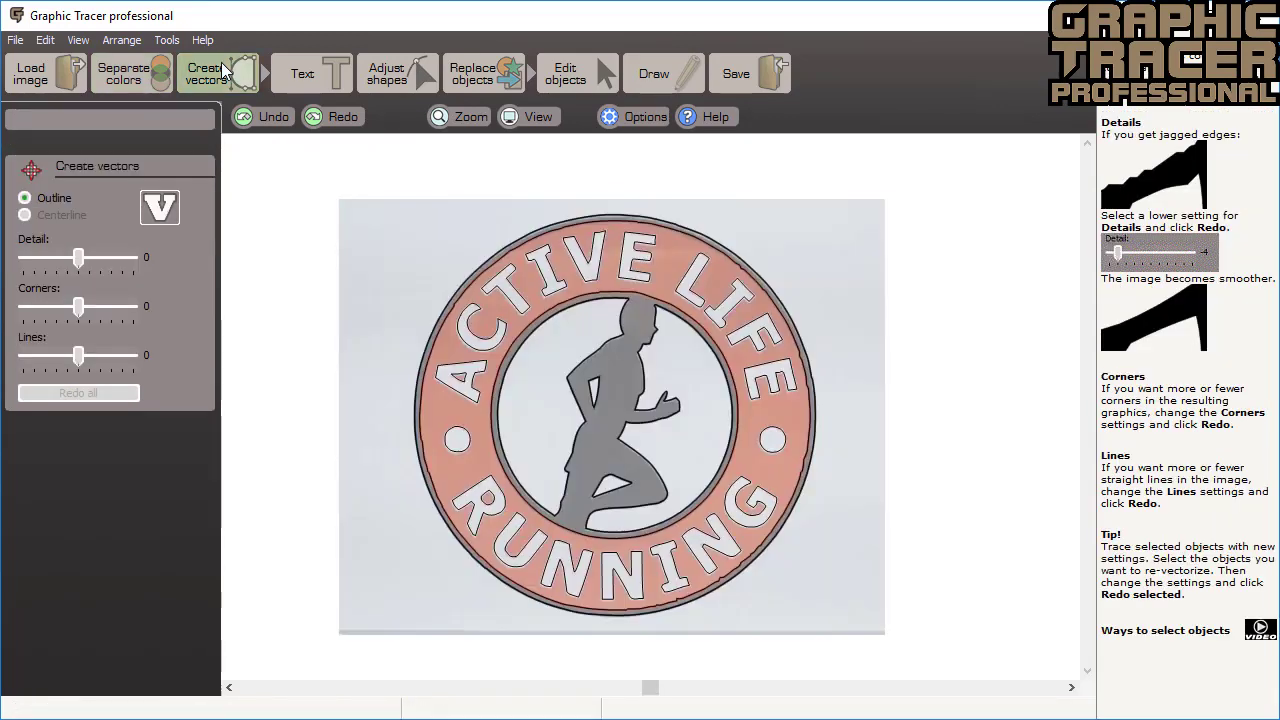
{"action": "scroll", "coordinate": [654, 414], "scroll_direction": "up", "scroll_amount": 5}
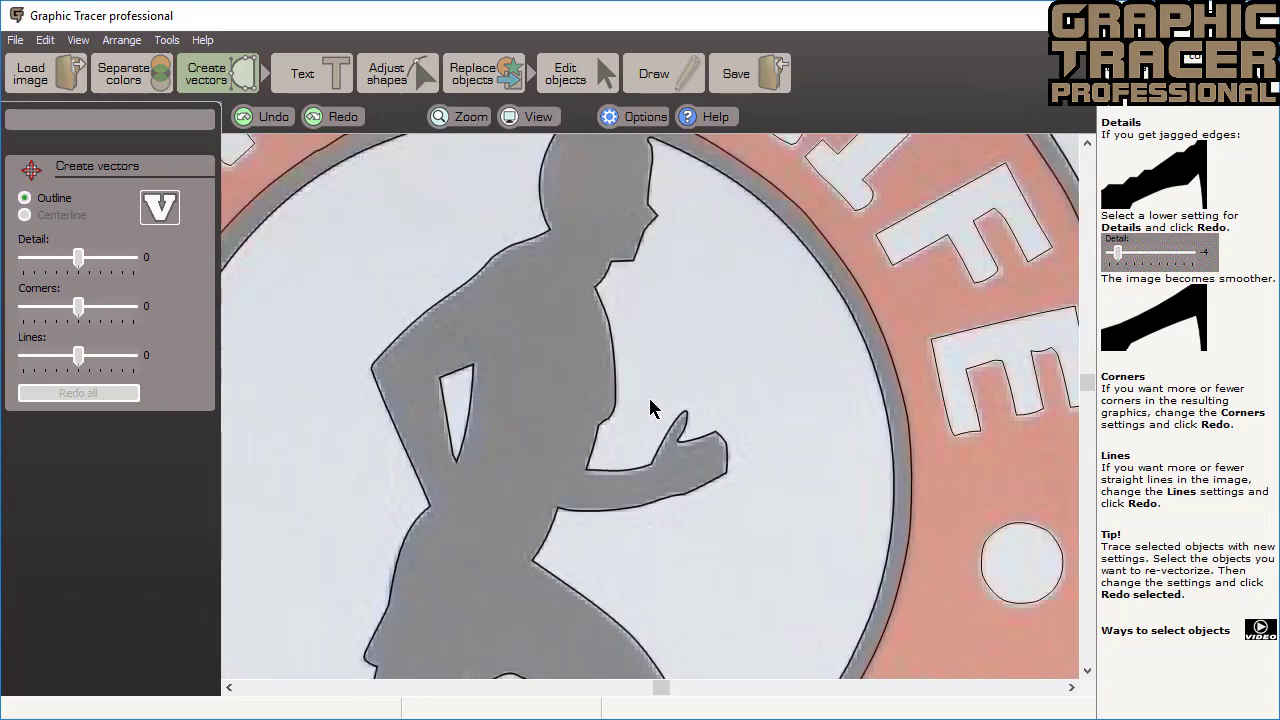
{"action": "left_click", "coordinate": [530, 119]}
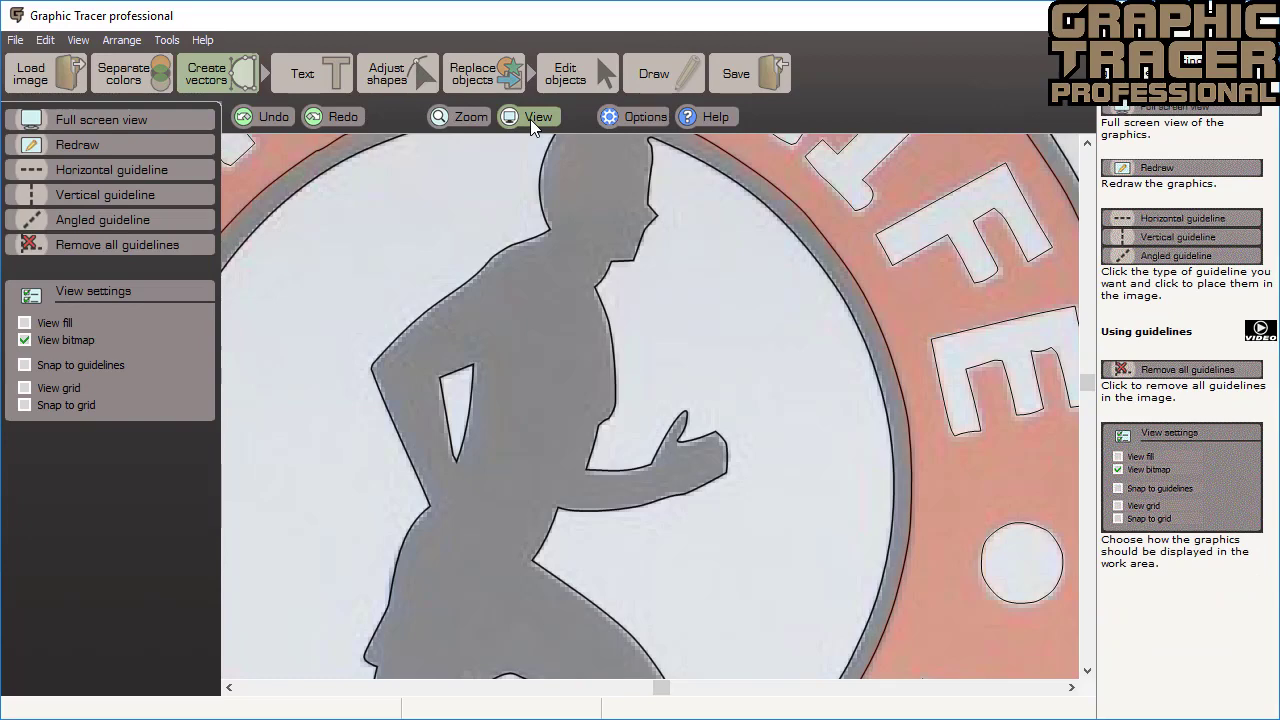
{"action": "left_click", "coordinate": [25, 323]}
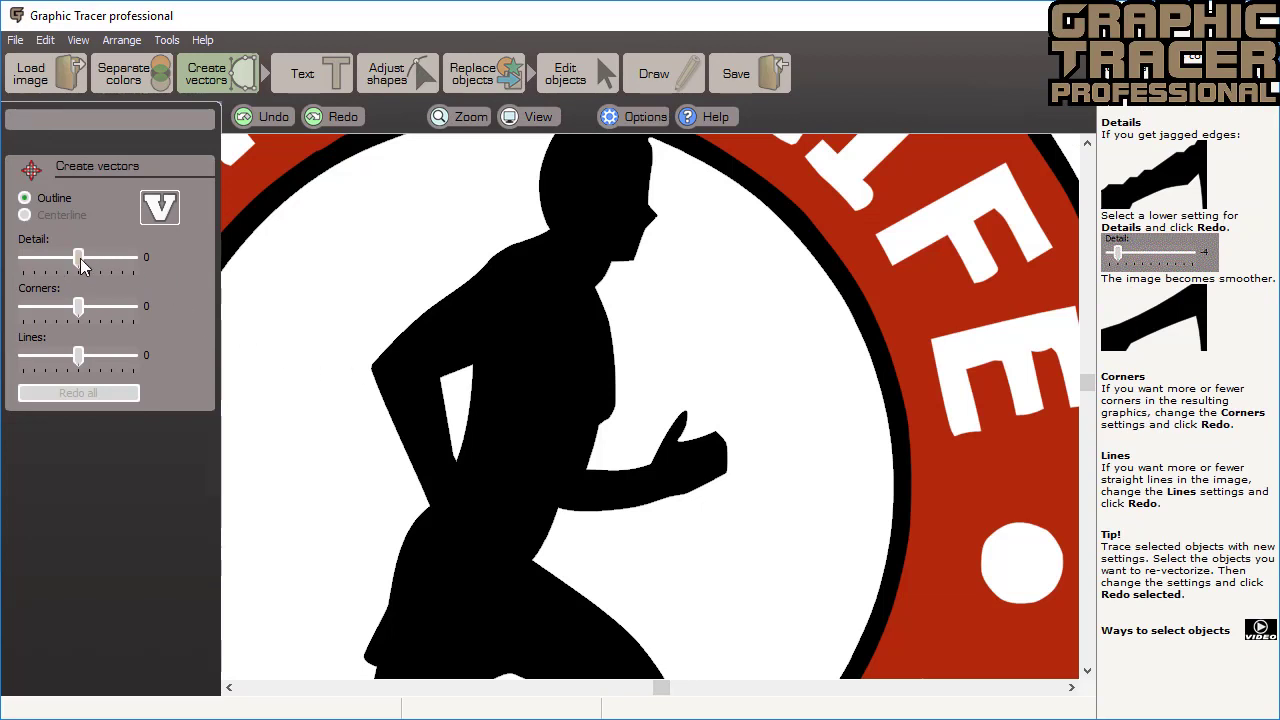
- Re-trace the whole logo with Detail at 3, and once more with Detail at -4
{"action": "scroll", "coordinate": [375, 302], "scroll_direction": "down", "scroll_amount": 1}
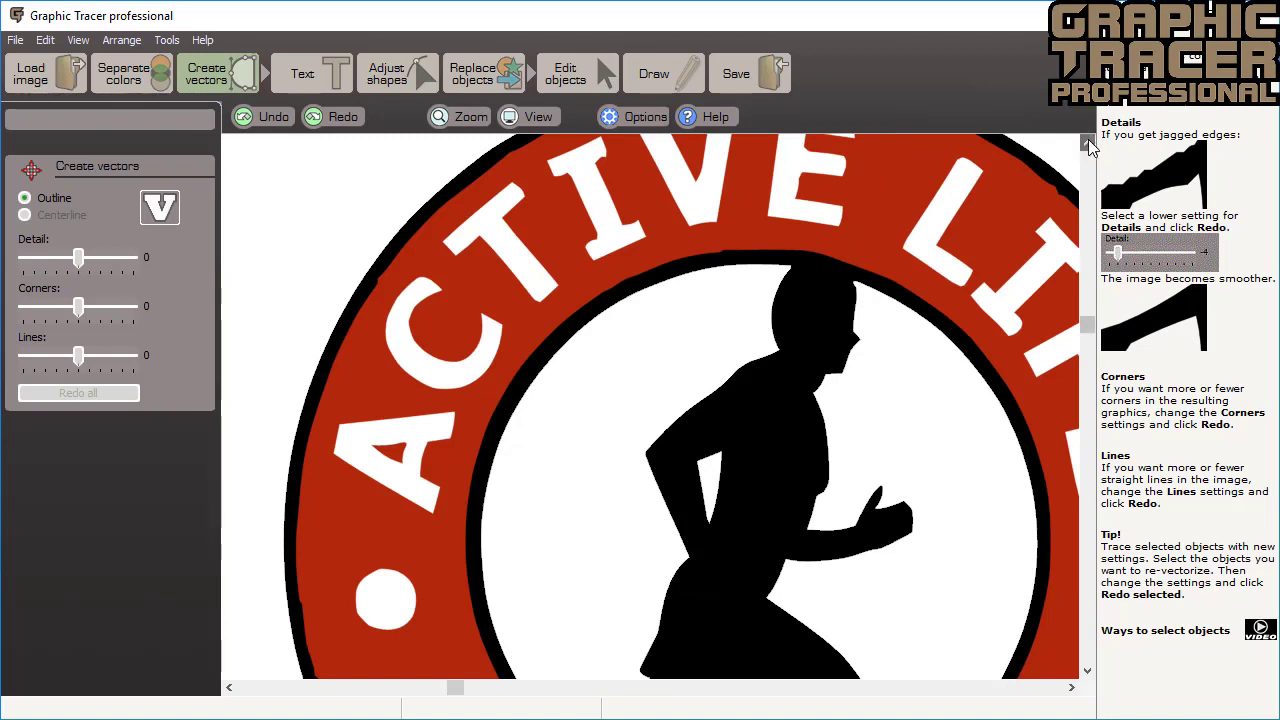
{"action": "left_click", "coordinate": [1088, 144]}
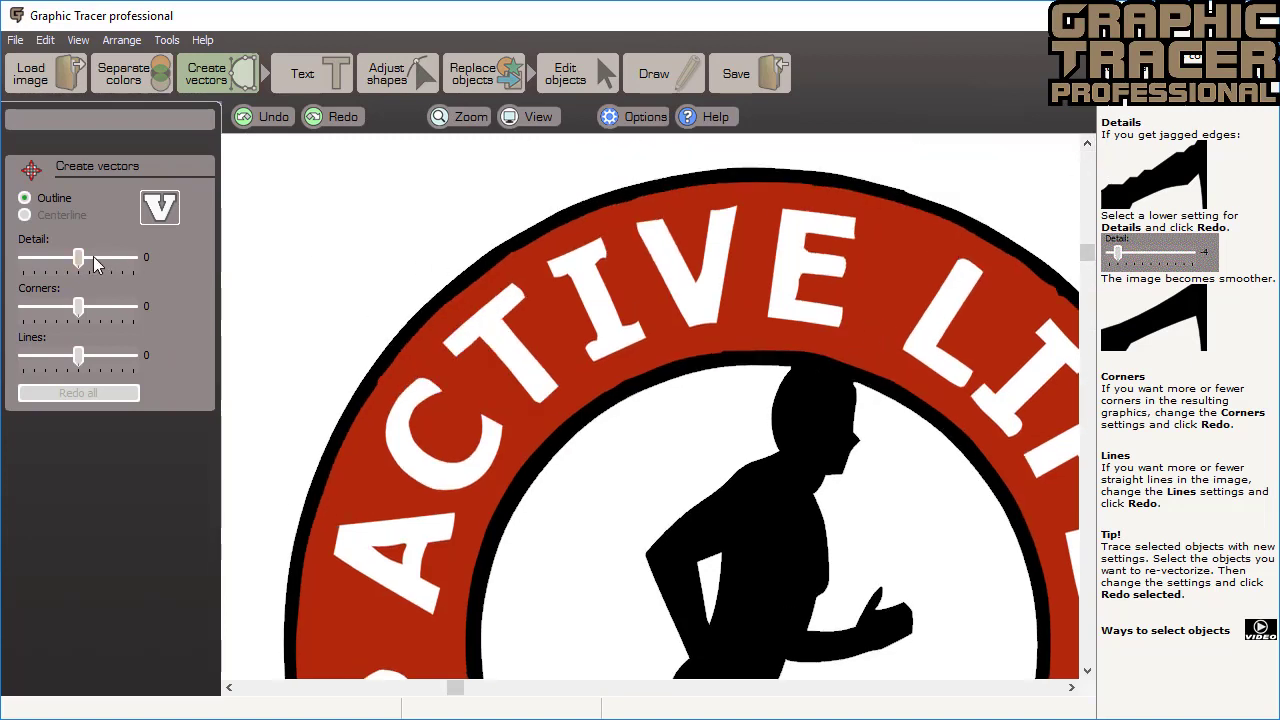
{"action": "left_click_drag", "start_coordinate": [79, 259], "coordinate": [111, 259]}
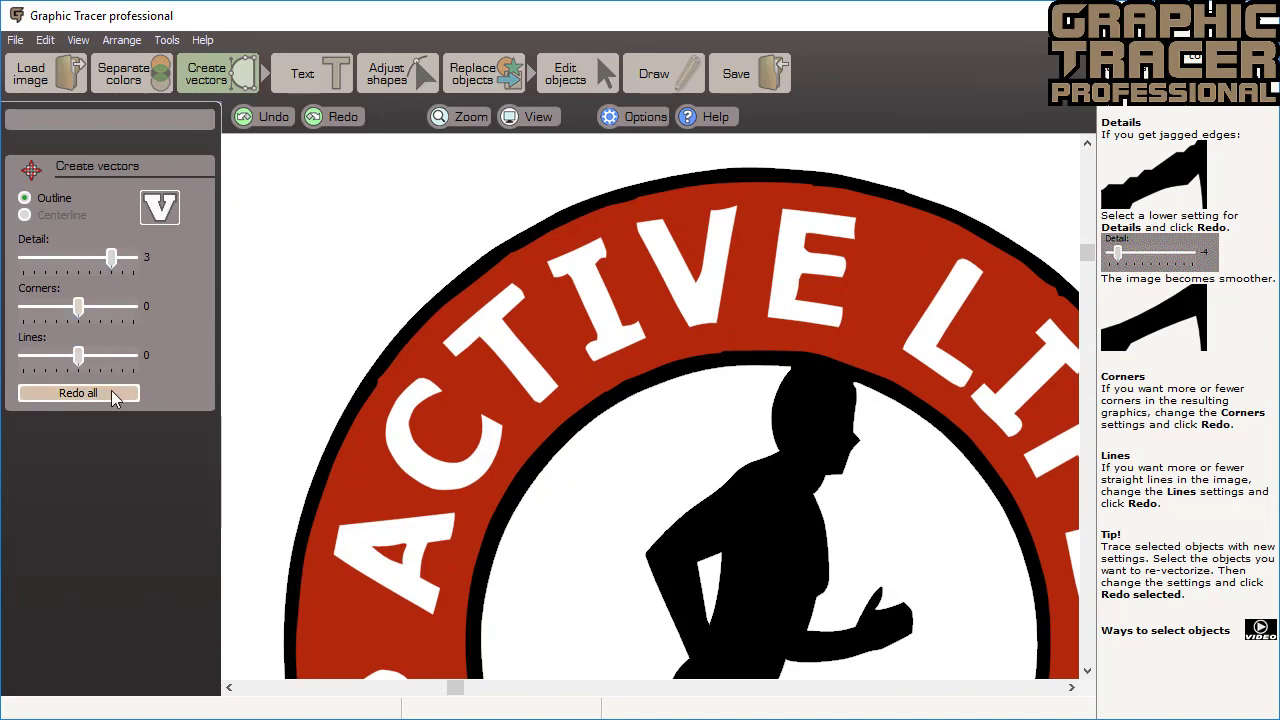
{"action": "left_click", "coordinate": [115, 395]}
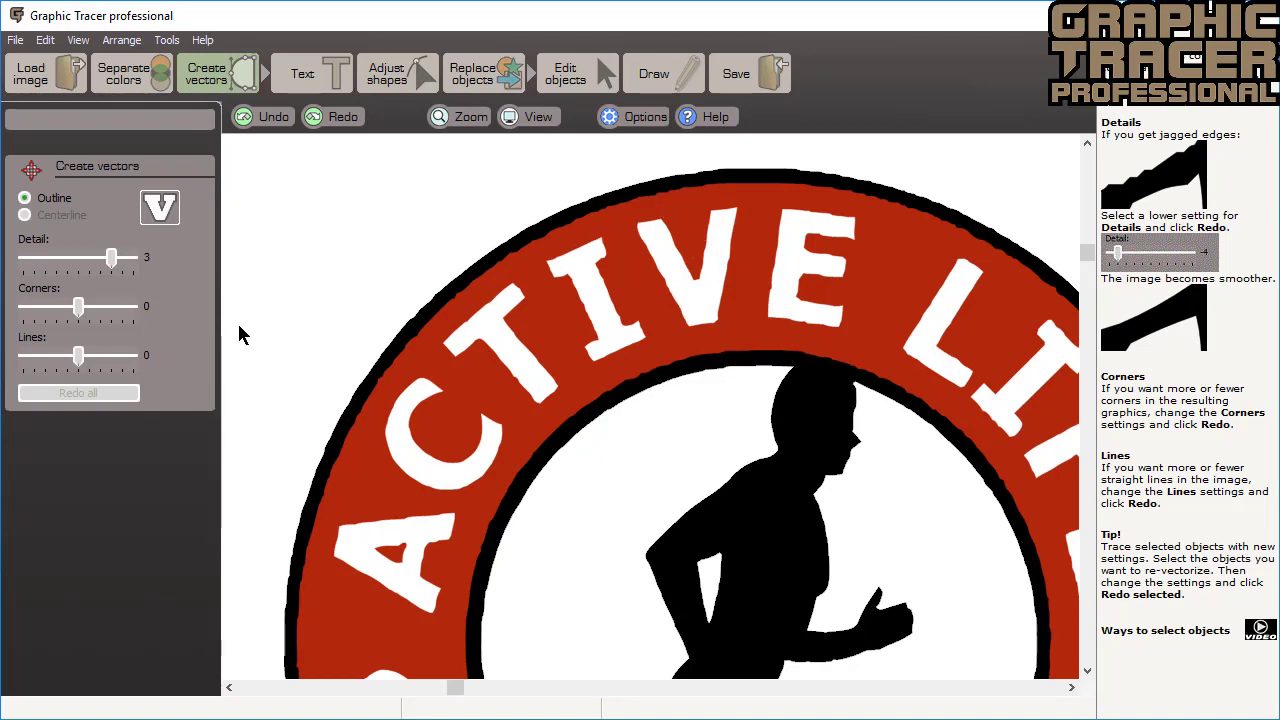
{"action": "left_click_drag", "start_coordinate": [110, 260], "coordinate": [42, 277]}
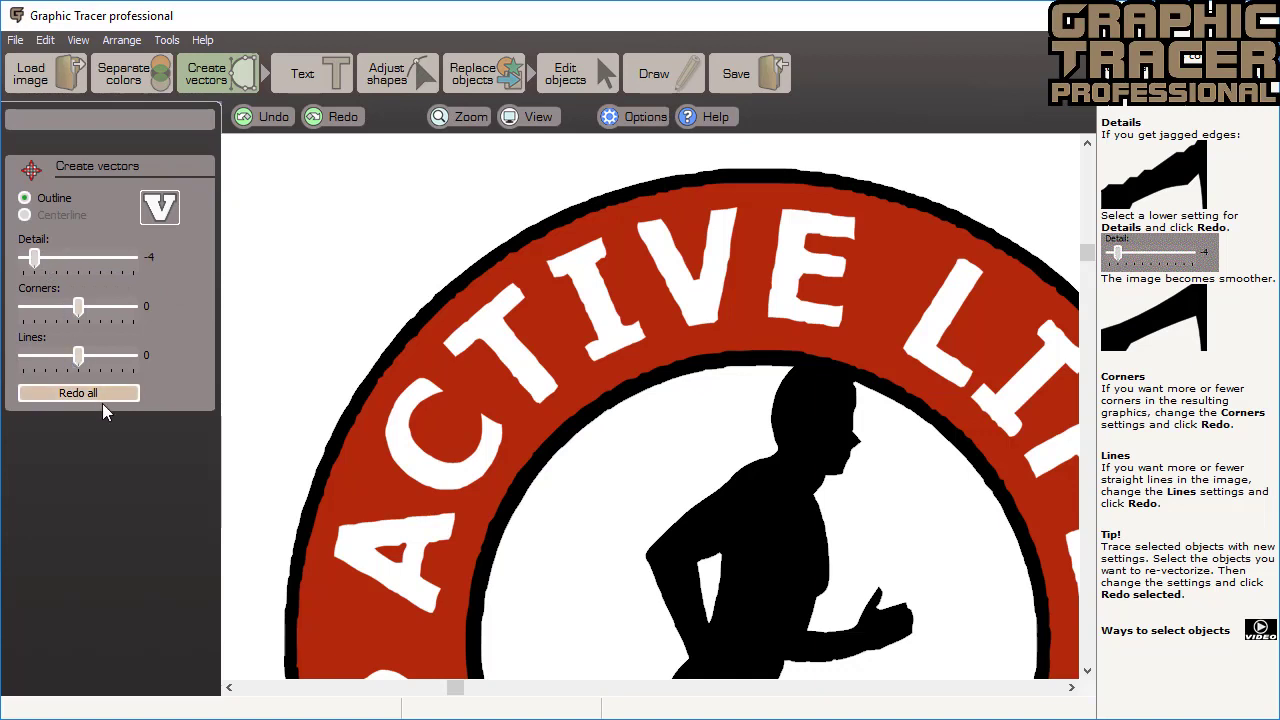
{"action": "left_click", "coordinate": [100, 394]}
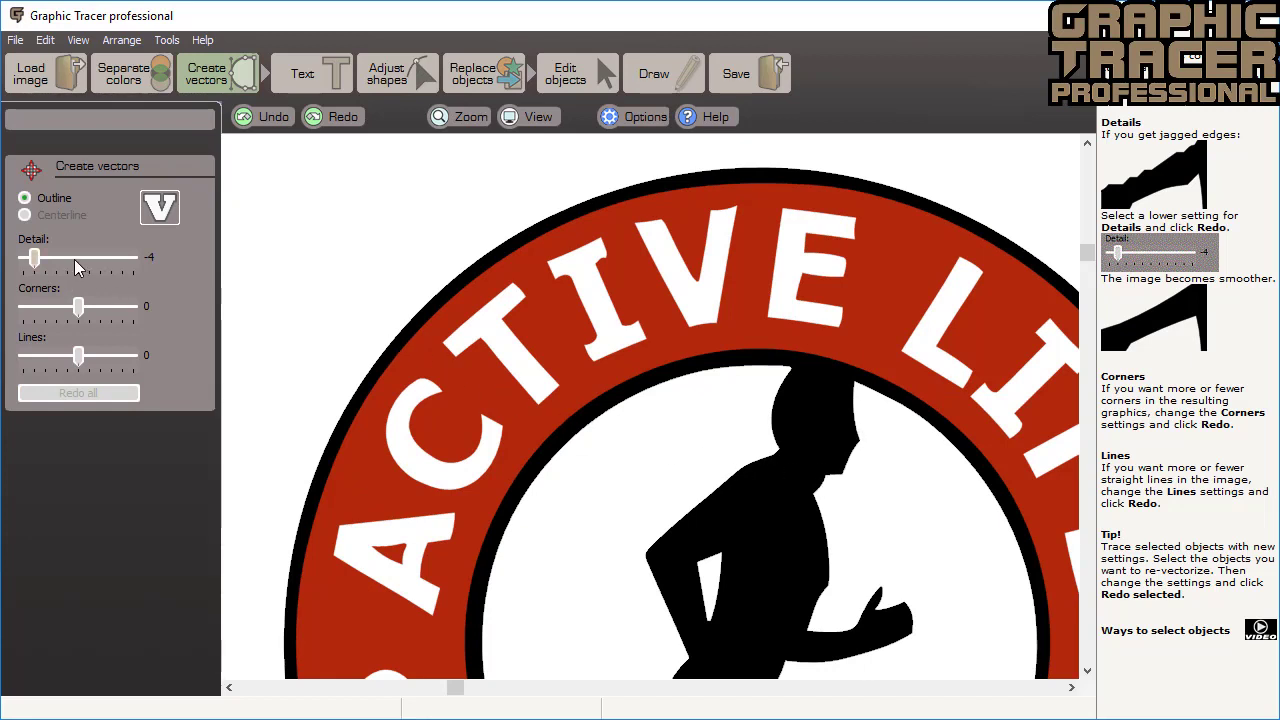
- Re-trace the whole logo with Detail at -1, and again with Corners raised to 4
{"action": "left_click", "coordinate": [79, 275]}
{"action": "left_click", "coordinate": [97, 397]}
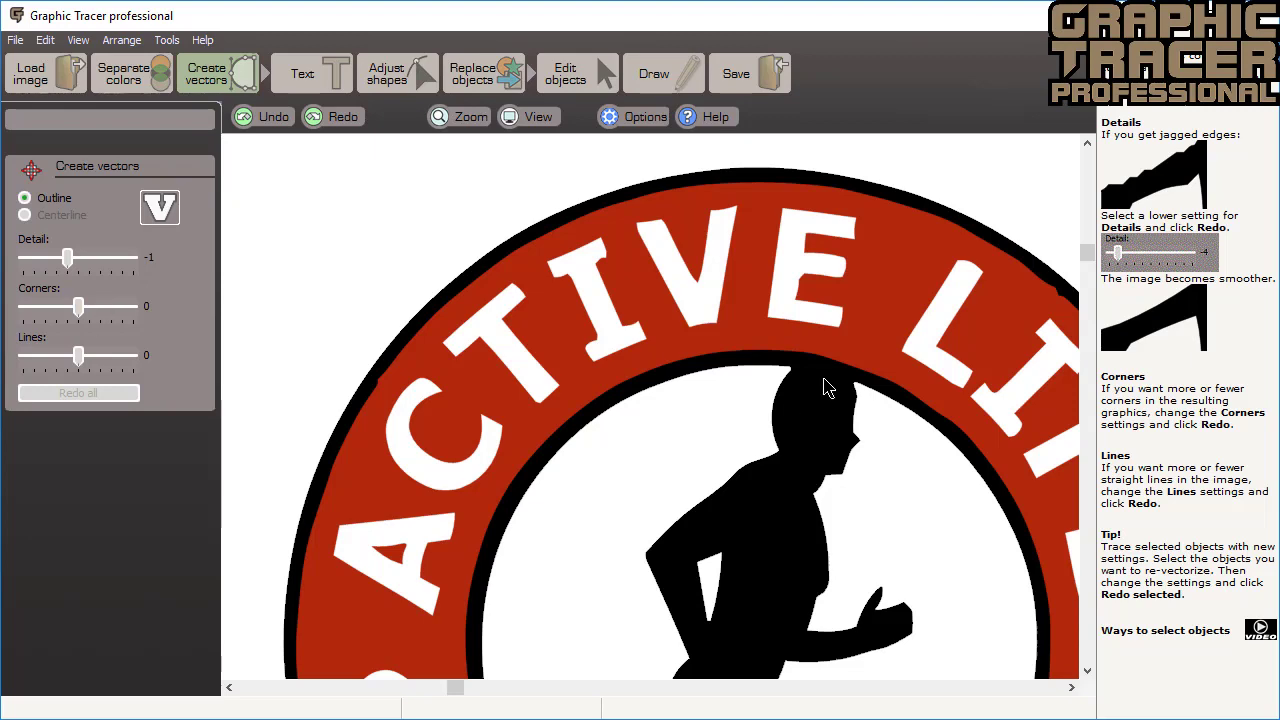
{"action": "scroll", "coordinate": [823, 379], "scroll_direction": "up", "scroll_amount": 3}
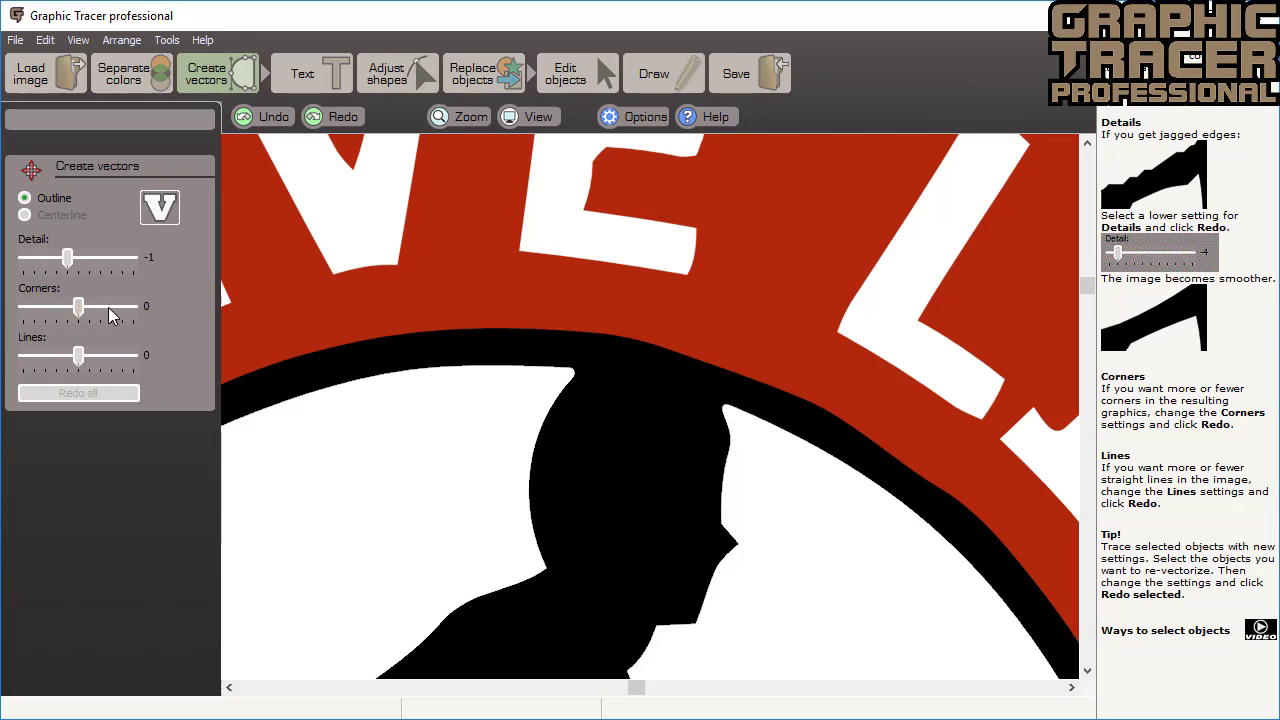
{"action": "left_click_drag", "start_coordinate": [110, 316], "coordinate": [122, 308]}
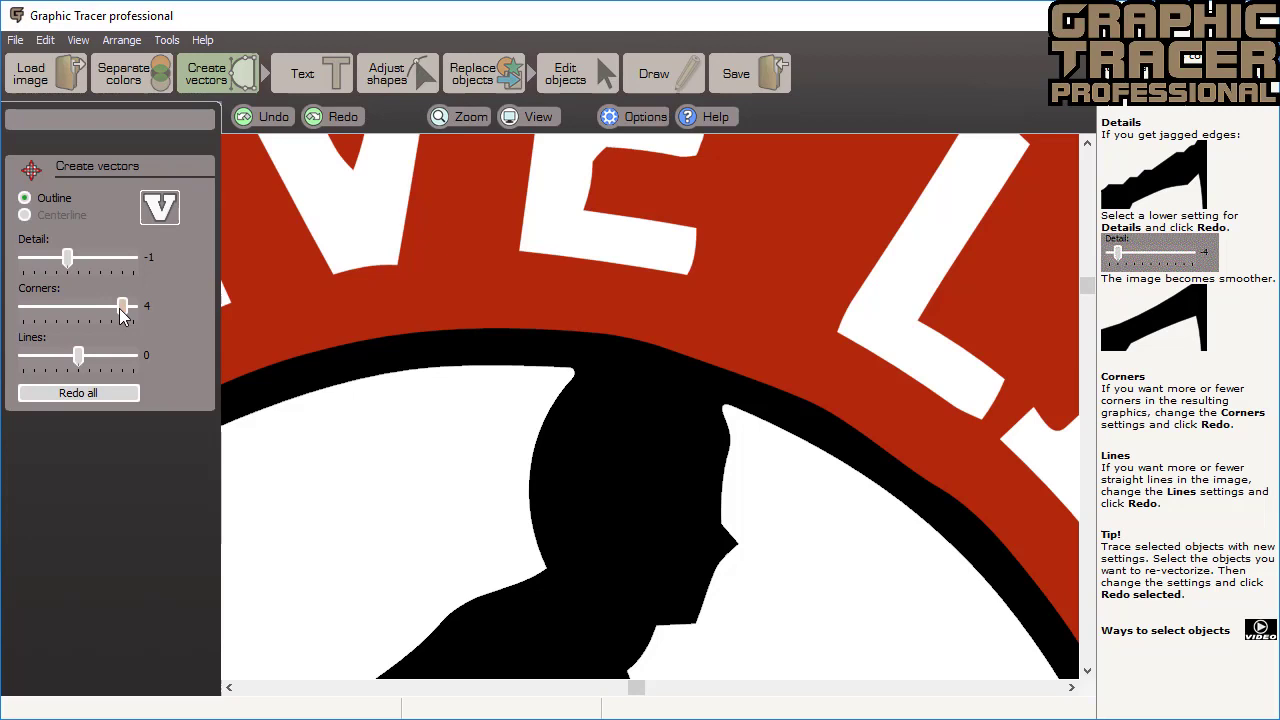
{"action": "left_click", "coordinate": [116, 393]}
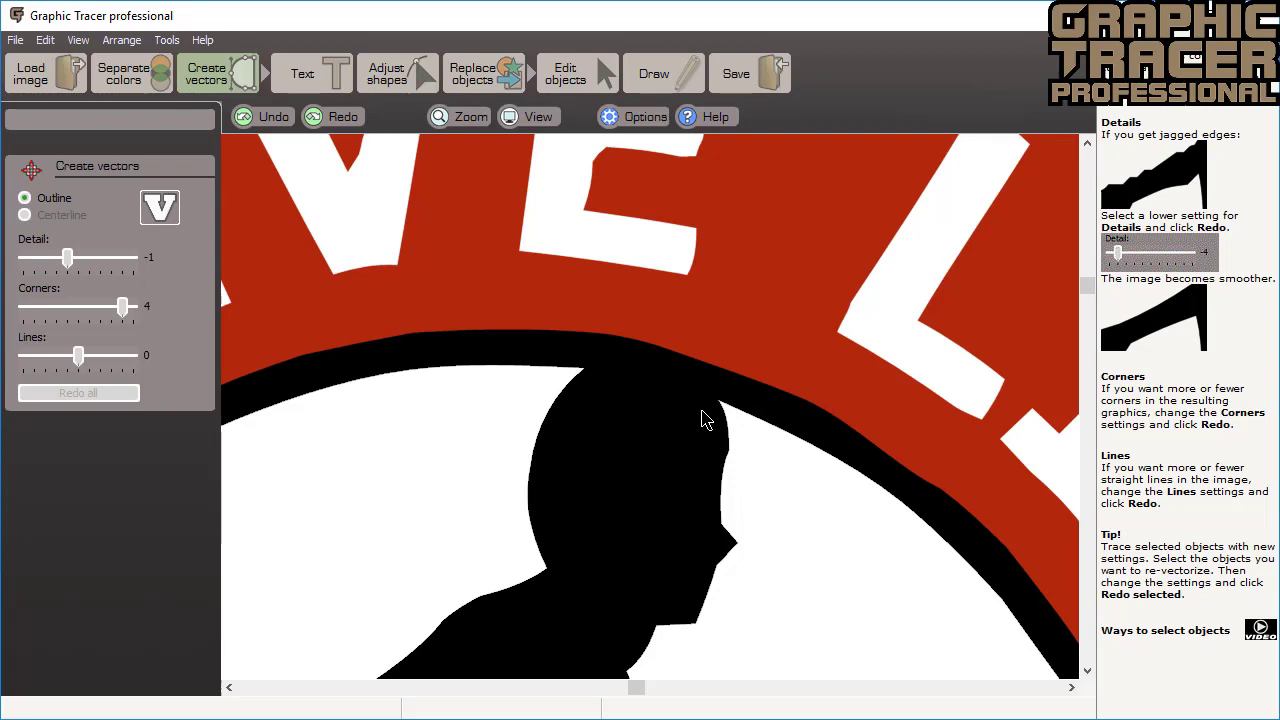
- Re-trace the whole logo with Lines at 4 and inspect the lettering's straight lines and curves in shape adjustment
{"action": "scroll", "coordinate": [703, 420], "scroll_direction": "down", "scroll_amount": 2}
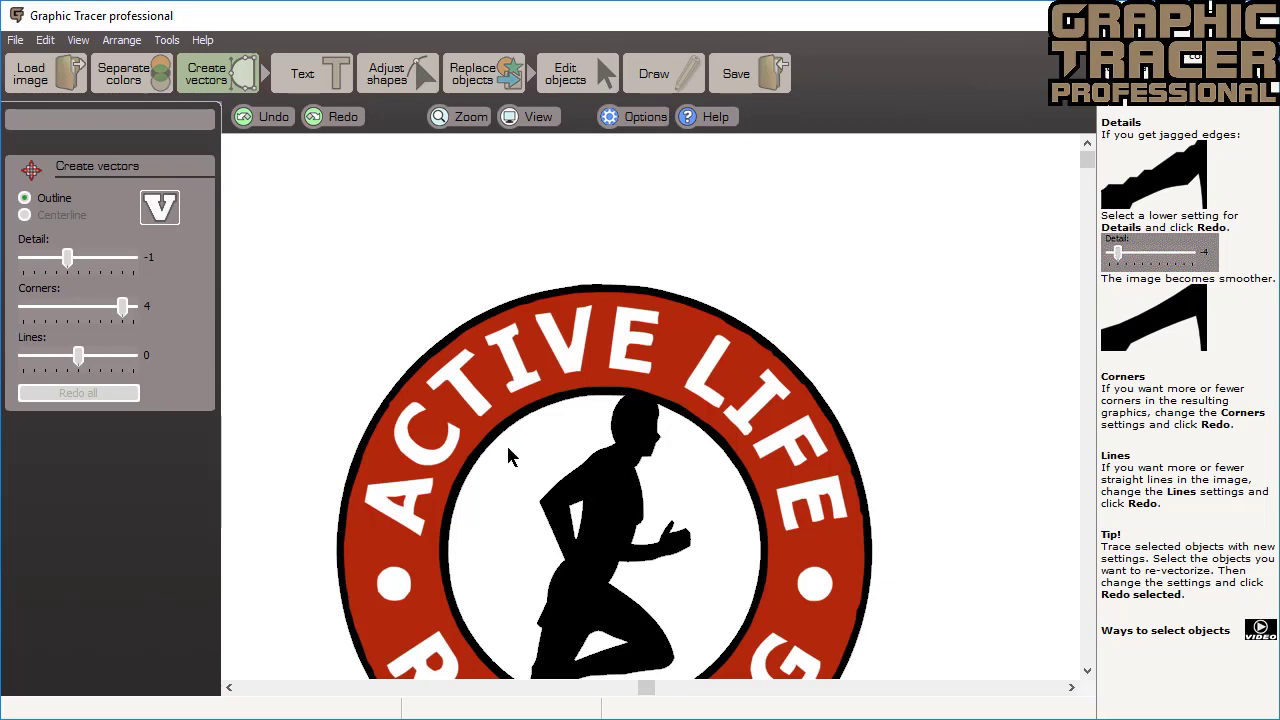
{"action": "left_click", "coordinate": [117, 357]}
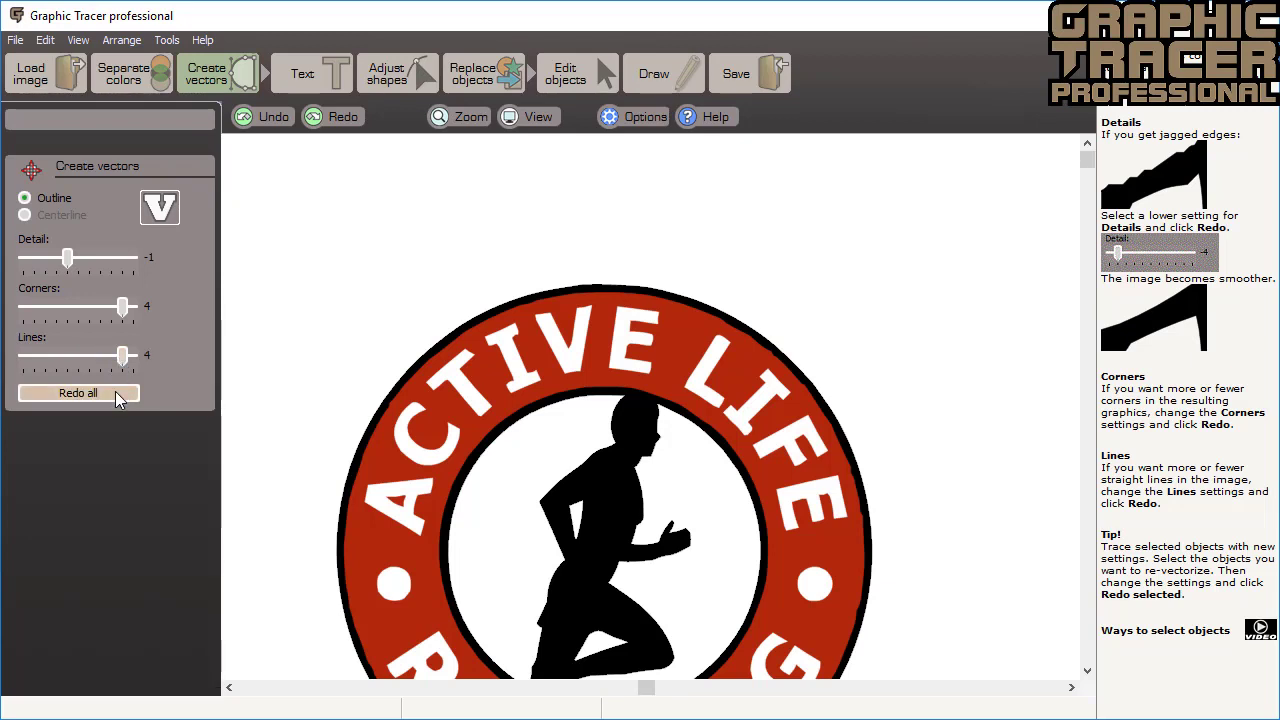
{"action": "left_click", "coordinate": [115, 391]}
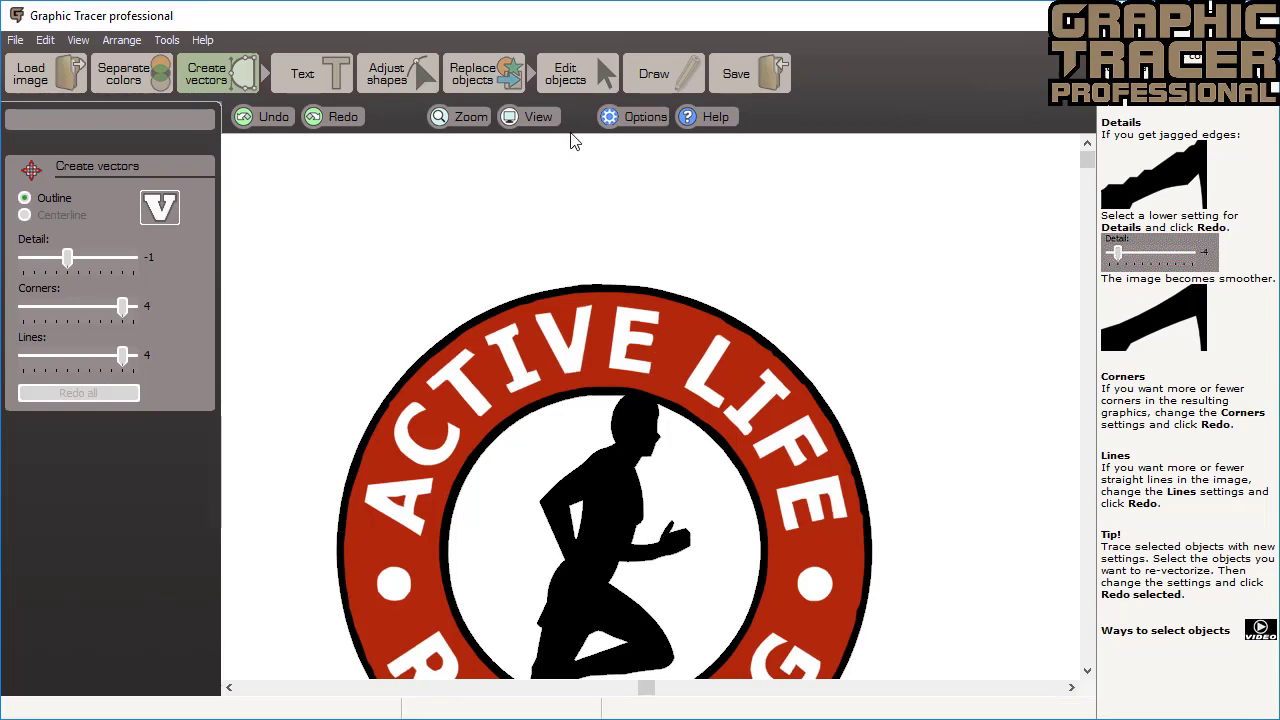
{"action": "left_click", "coordinate": [395, 72]}
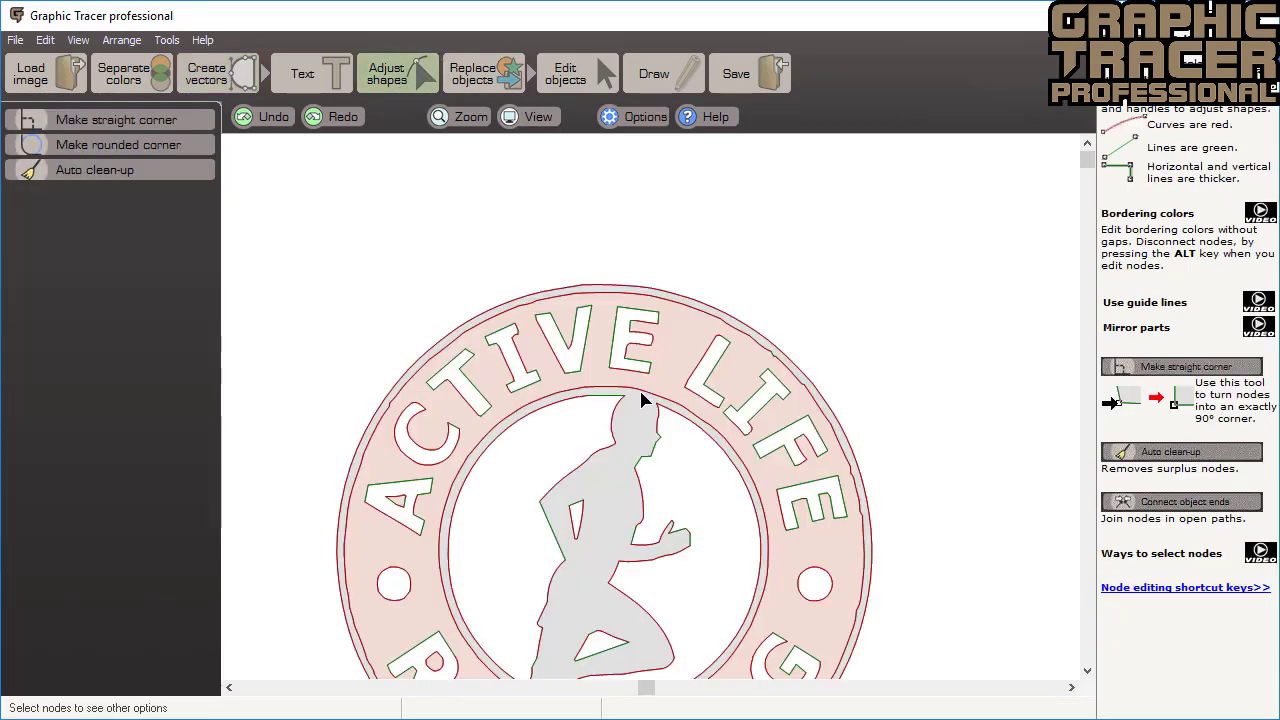
{"action": "scroll", "coordinate": [630, 392], "scroll_direction": "up", "scroll_amount": 4}
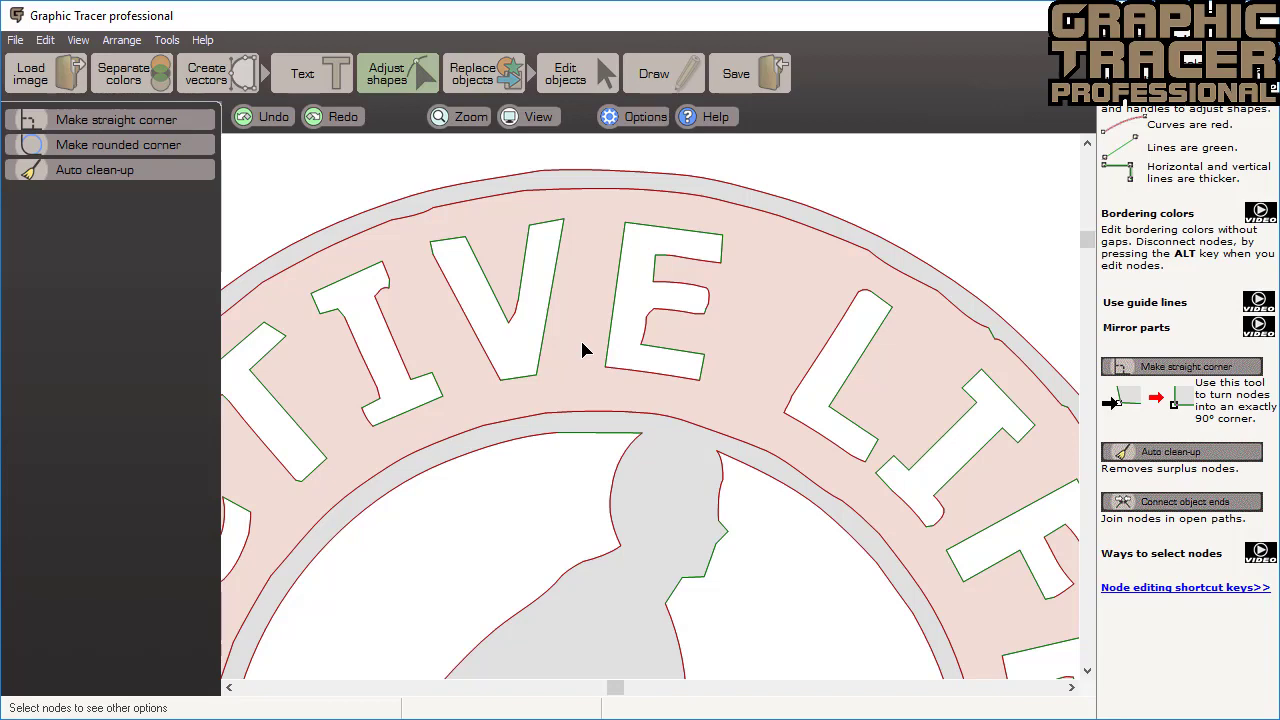
- Re-trace the whole logo with Lines at -3 and check its lines and curves in shape adjustment
{"action": "left_click", "coordinate": [220, 77]}
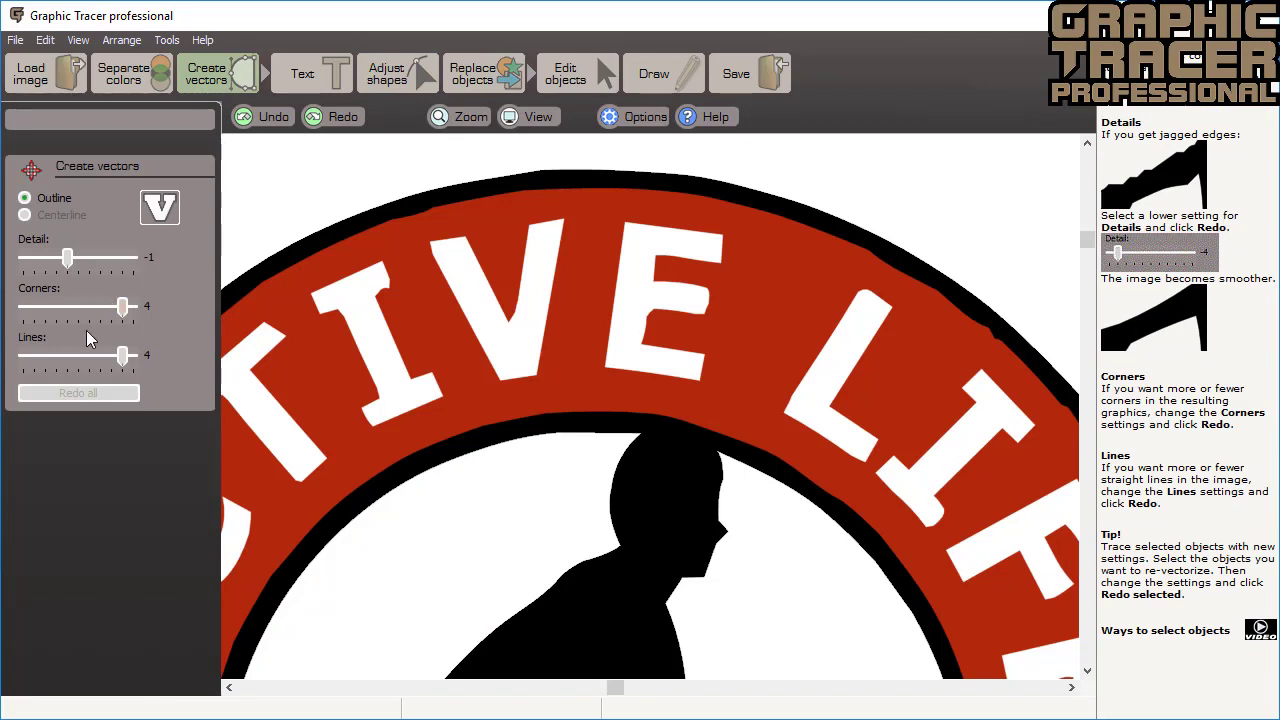
{"action": "left_click", "coordinate": [80, 357]}
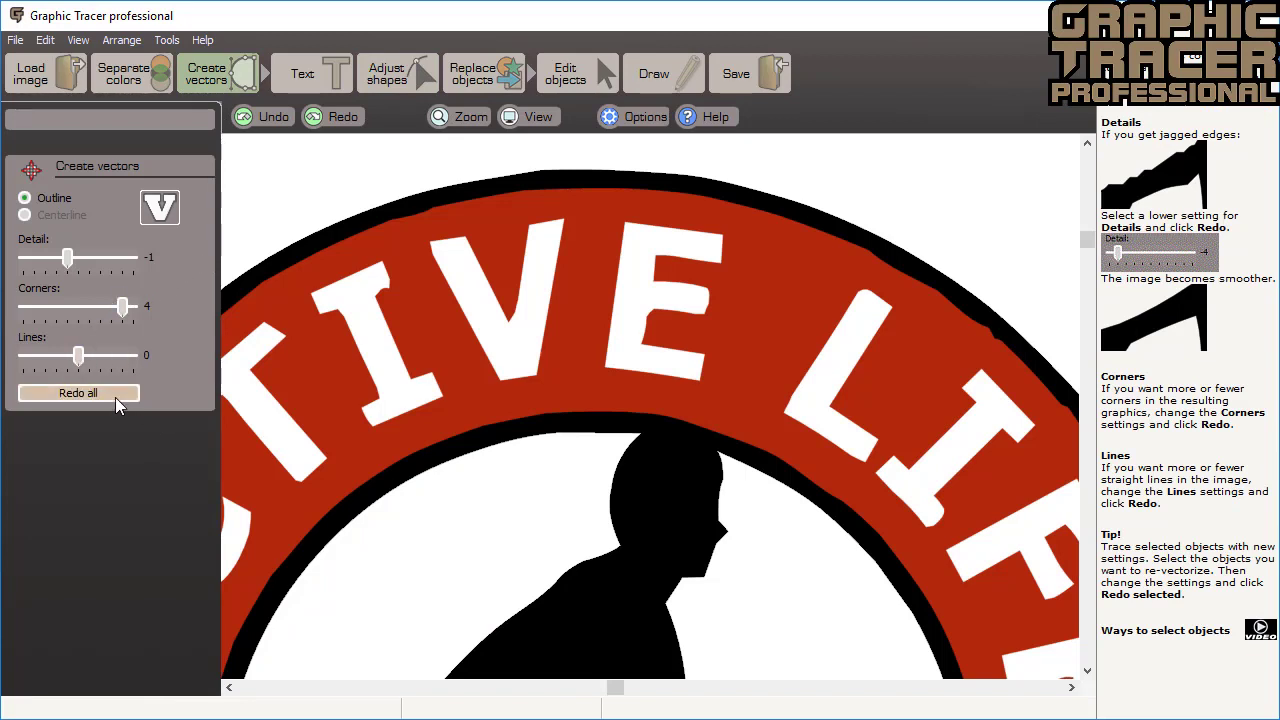
{"action": "left_click", "coordinate": [44, 355]}
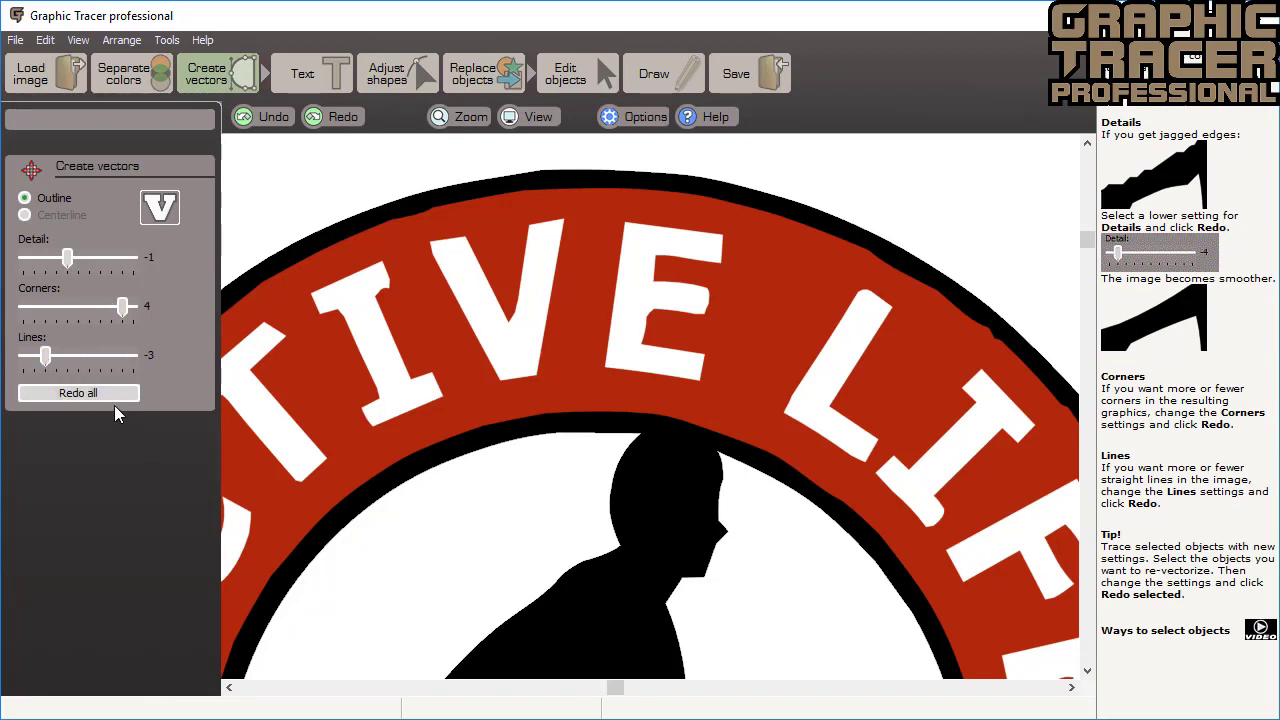
{"action": "left_click", "coordinate": [113, 397]}
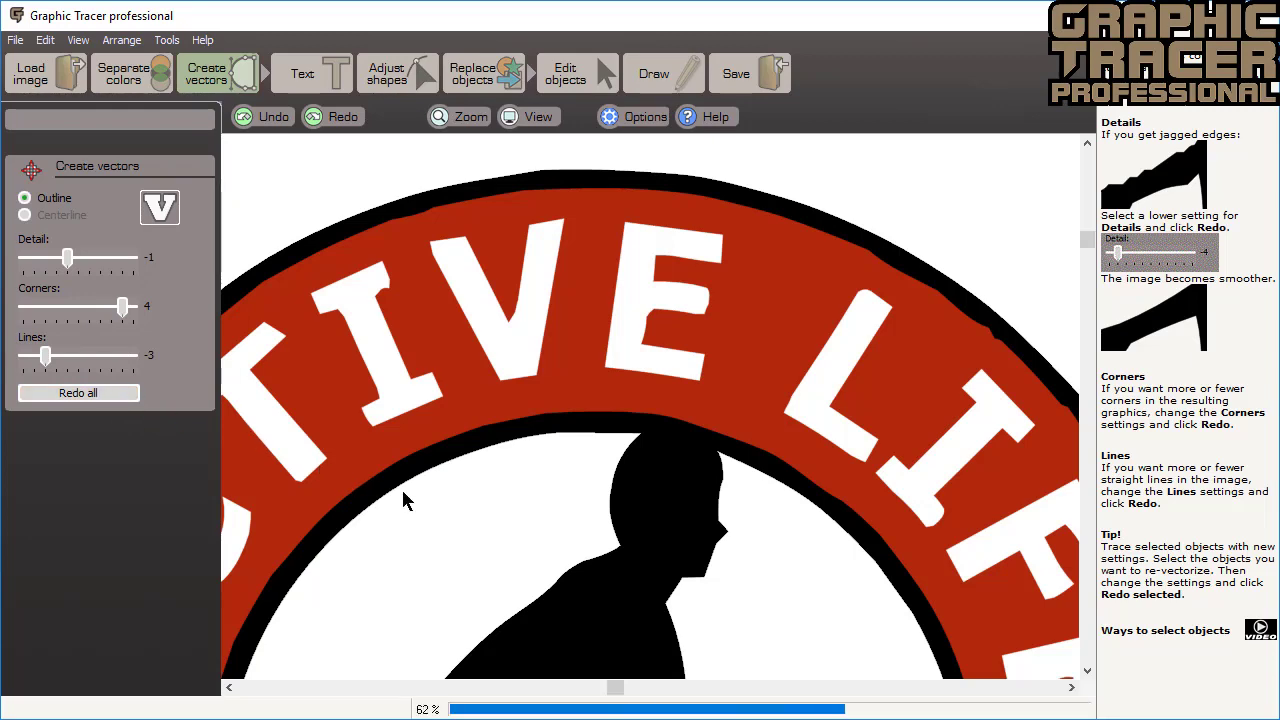
{"action": "left_click", "coordinate": [422, 74]}
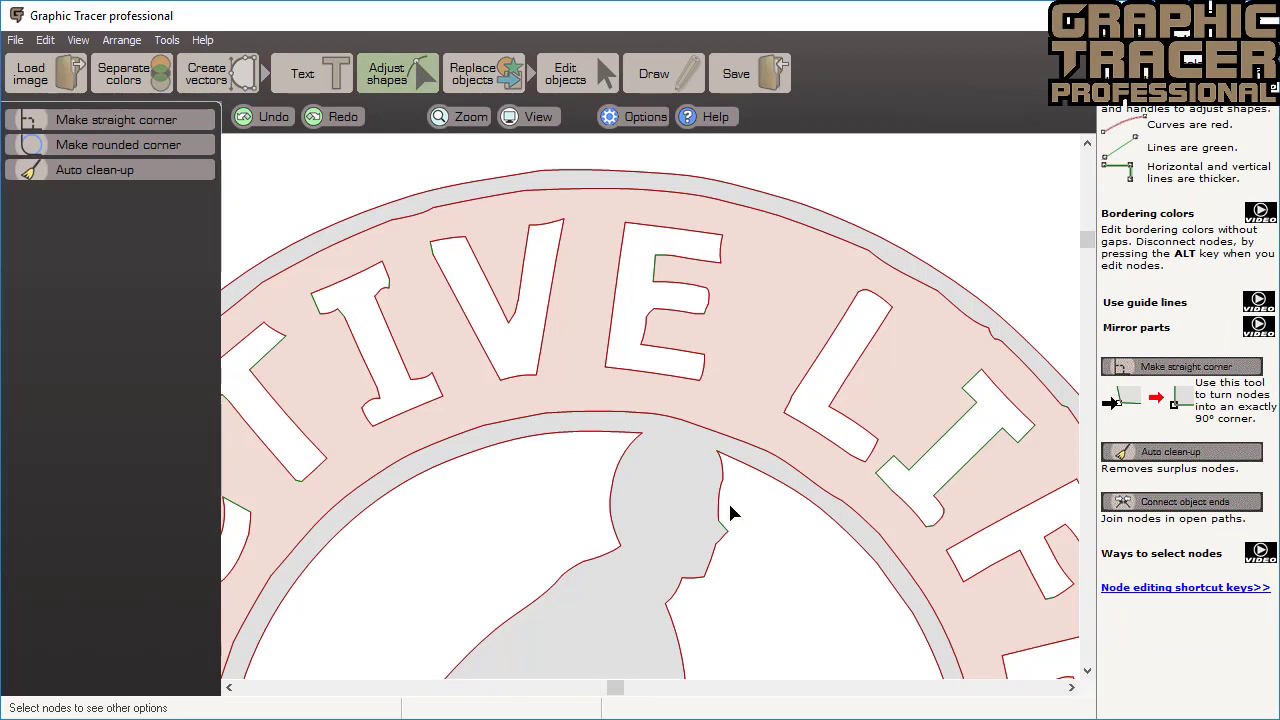
{"action": "left_click", "coordinate": [230, 71]}
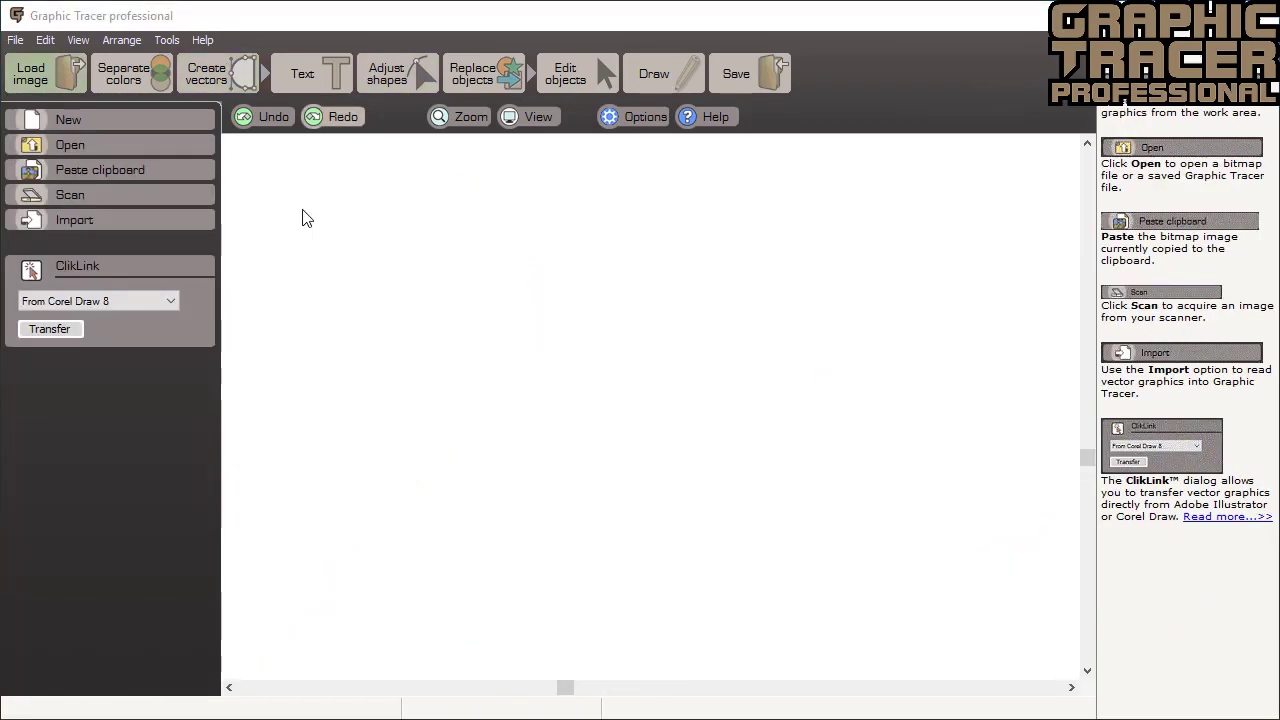
- Open the sample wildcatsgp.gif and vectorize it with automatically picked colors
{"action": "left_click", "coordinate": [124, 142]}
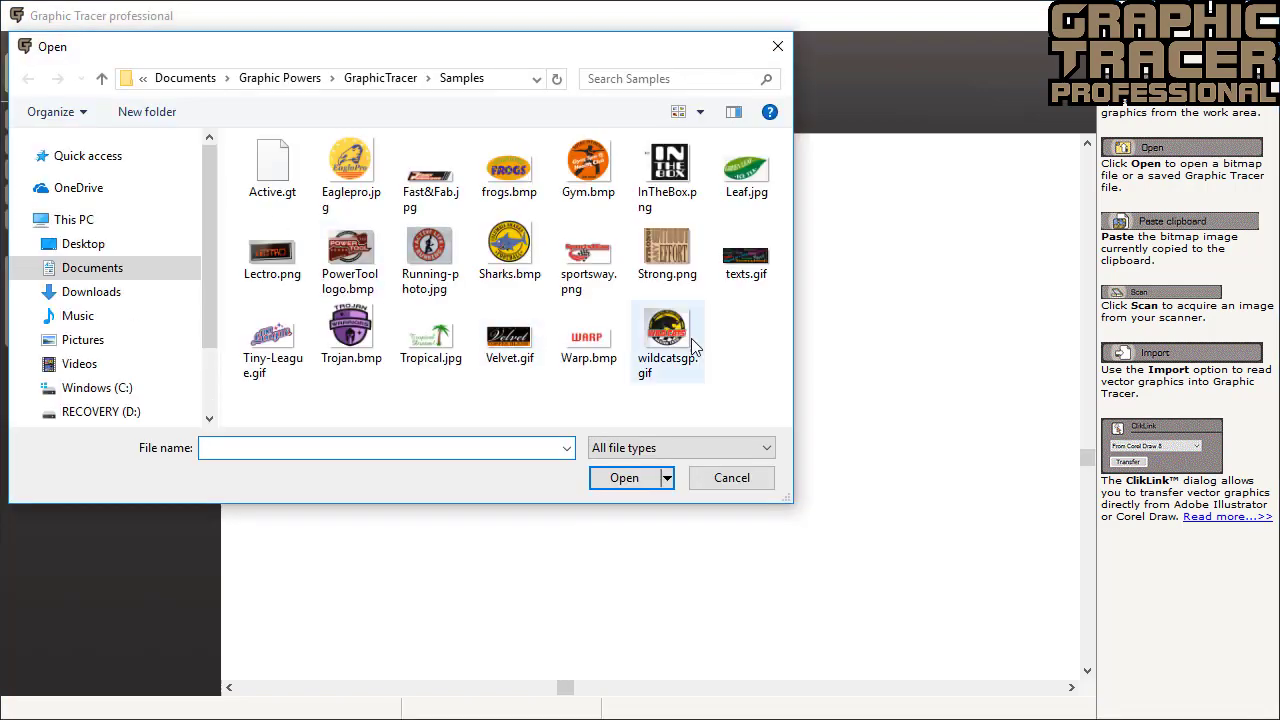
{"action": "double_click", "coordinate": [690, 338]}
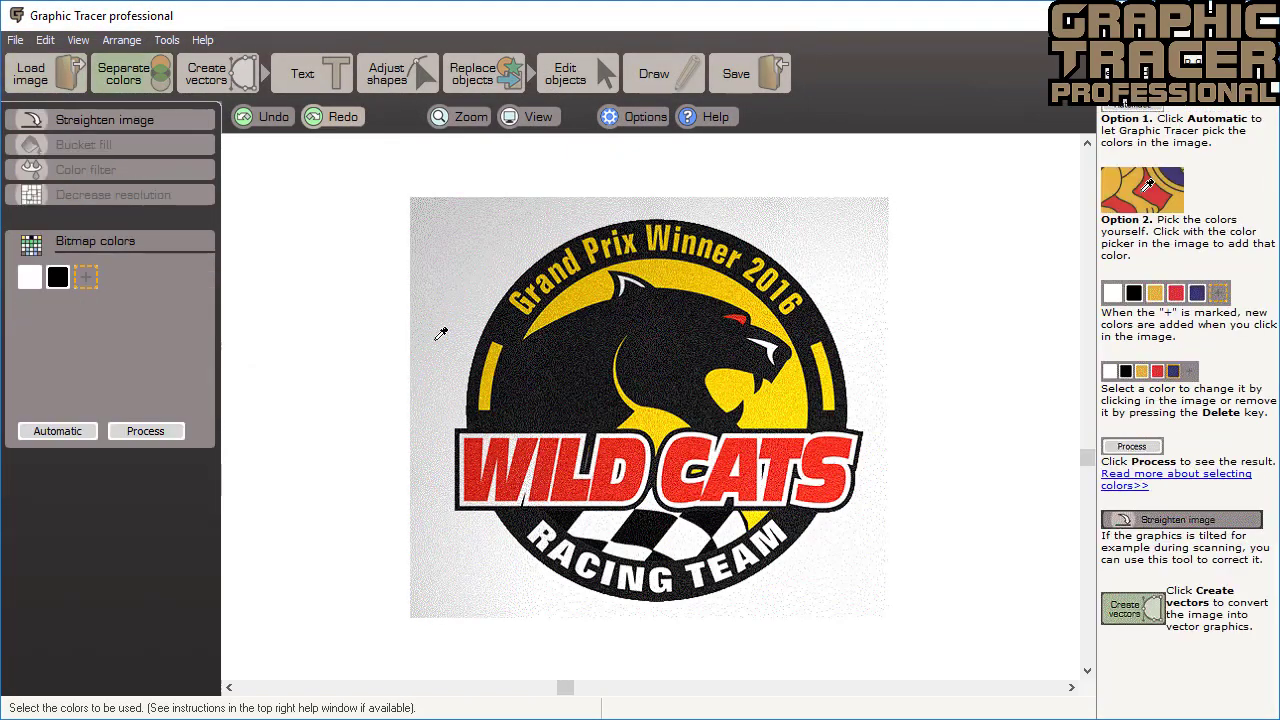
{"action": "left_click", "coordinate": [76, 430]}
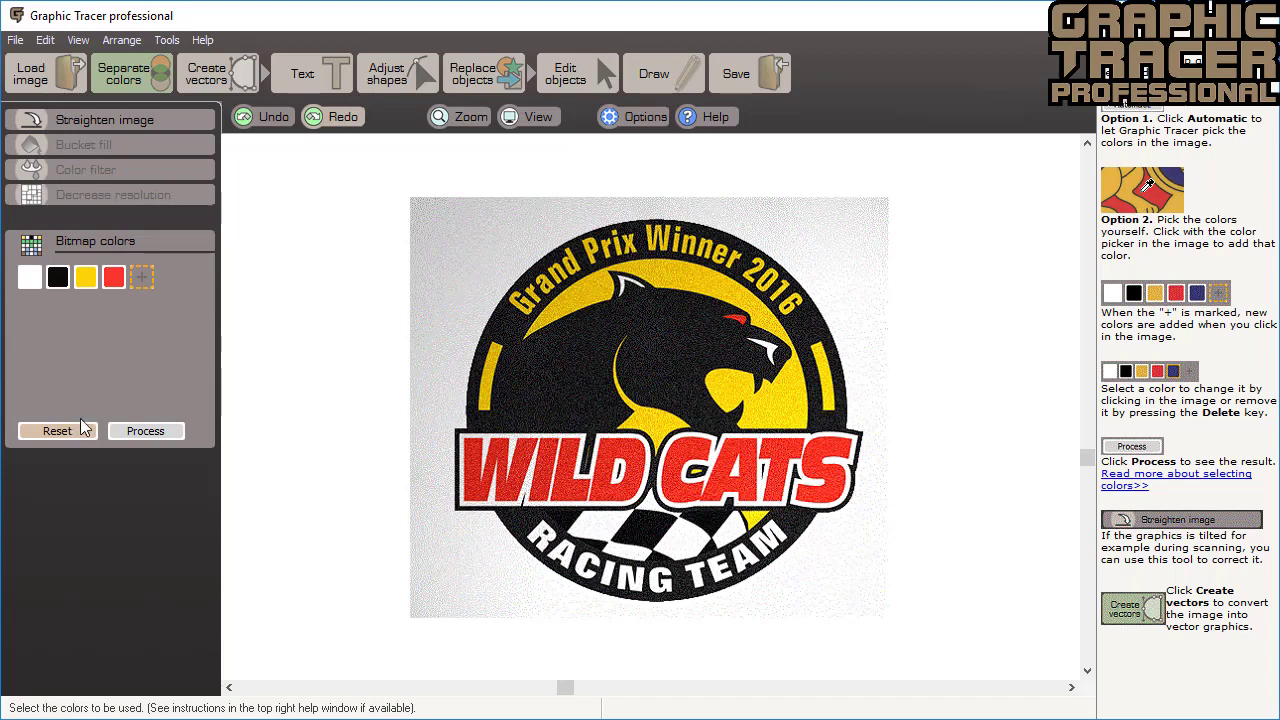
{"action": "left_click", "coordinate": [213, 80]}
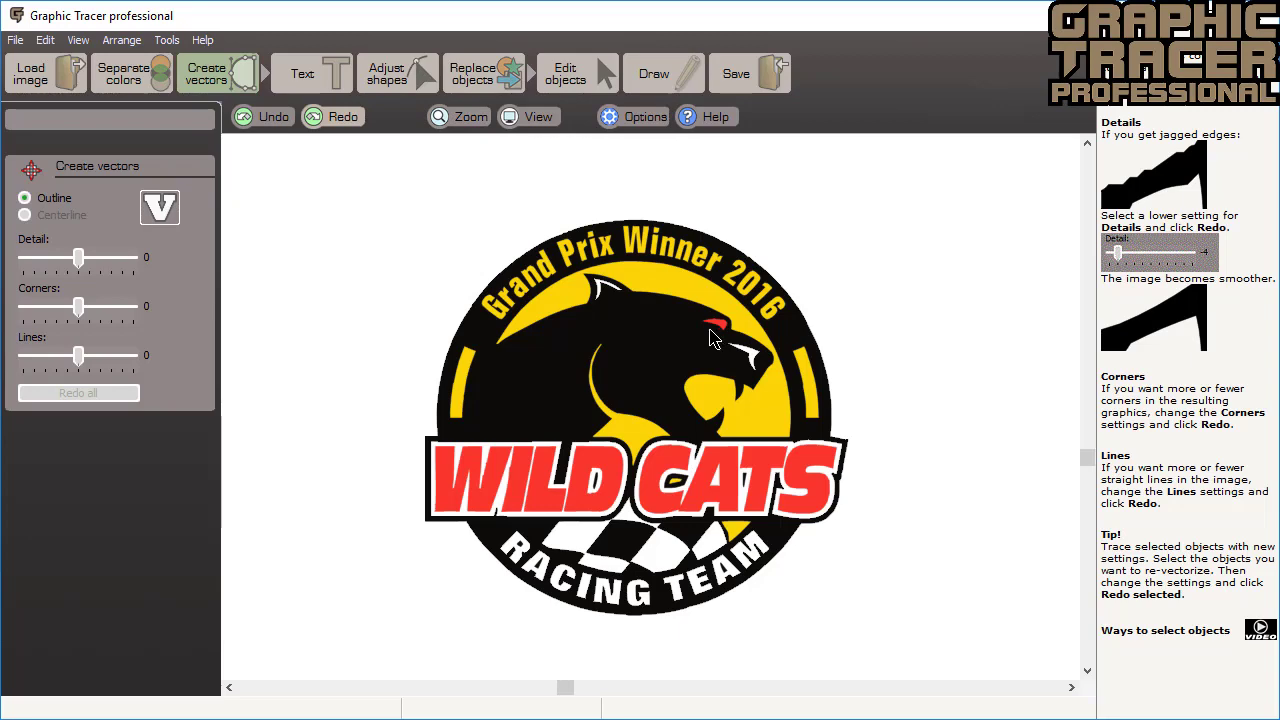
- Select the panther's red eye and re-trace only that shape with Detail at -3
{"action": "scroll", "coordinate": [710, 338], "scroll_direction": "up", "scroll_amount": 3}
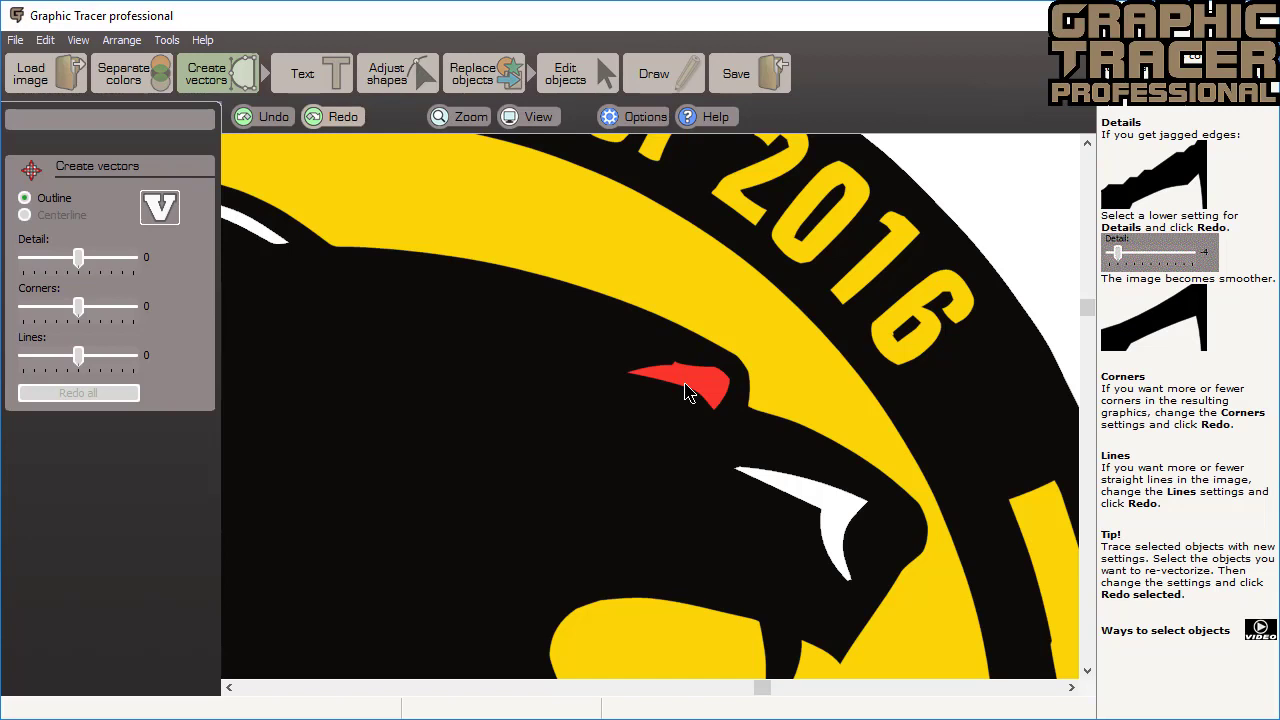
{"action": "left_click", "coordinate": [686, 390]}
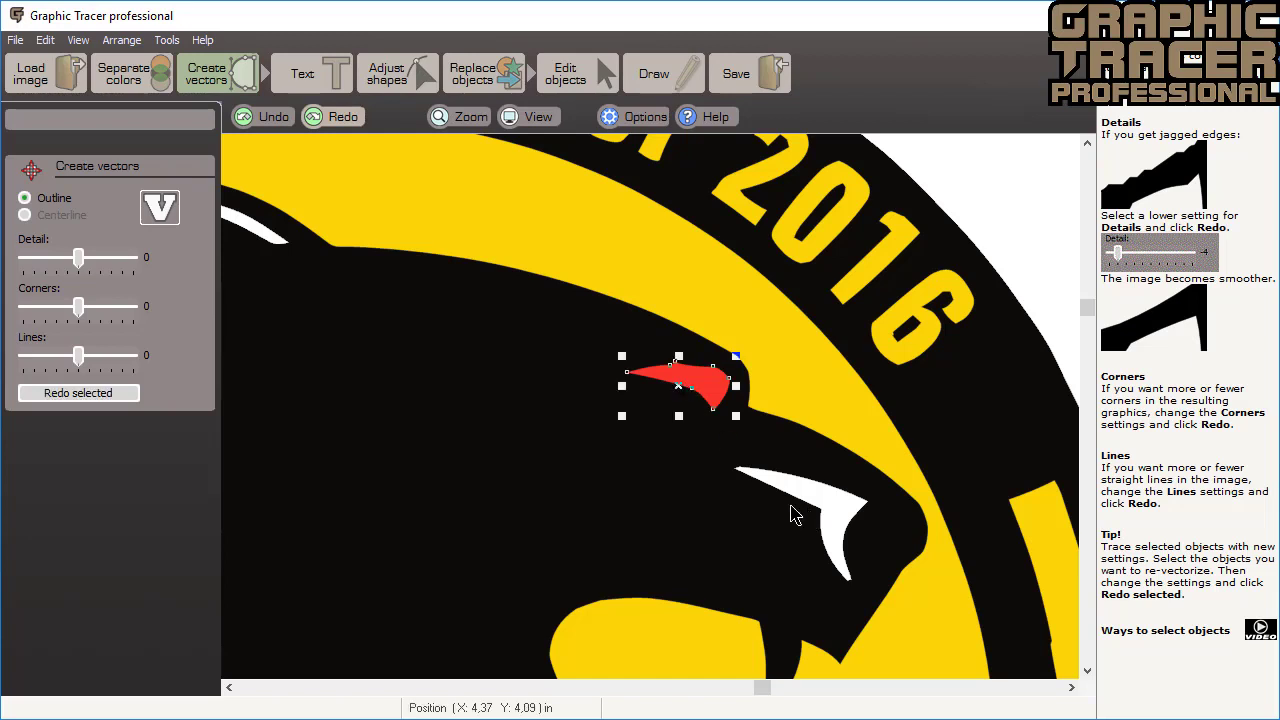
{"action": "left_click", "coordinate": [56, 268]}
{"action": "left_click", "coordinate": [48, 270]}
{"action": "left_click", "coordinate": [107, 396]}
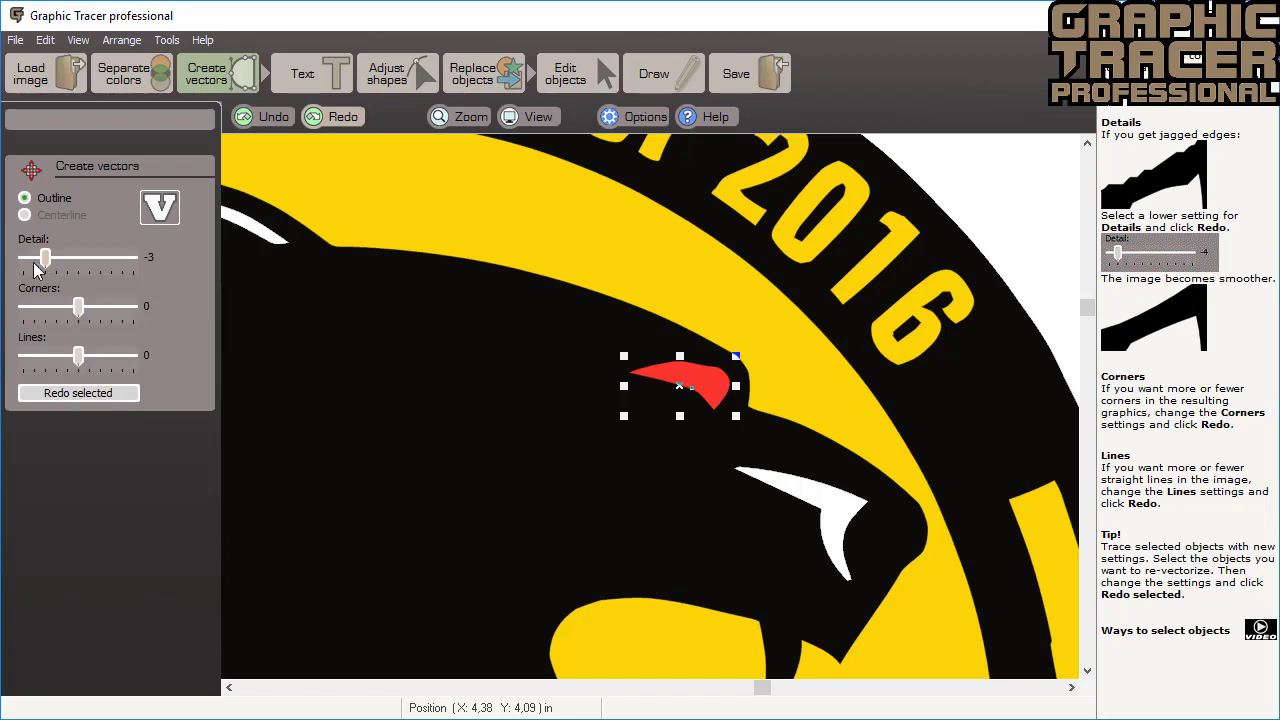
- Re-trace the selected red eye with Detail at -4 and deselect it
{"action": "left_click_drag", "start_coordinate": [45, 258], "coordinate": [34, 258]}
{"action": "left_click", "coordinate": [100, 393]}
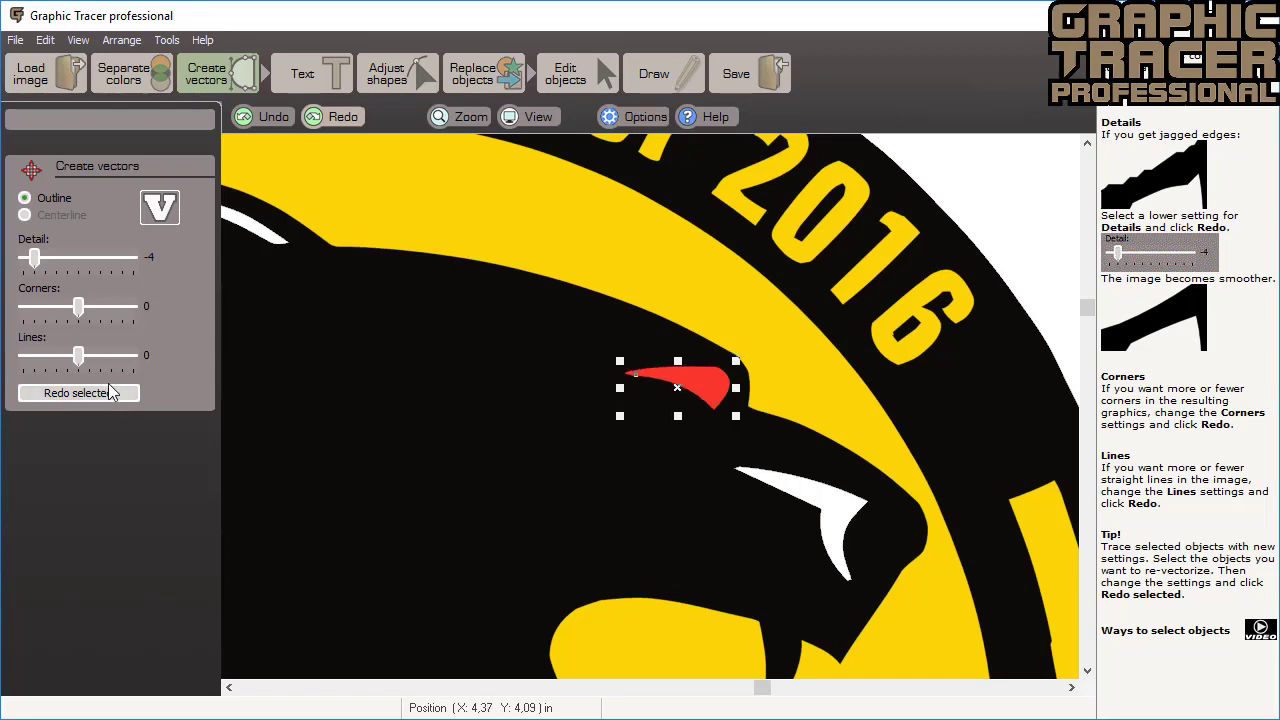
{"action": "left_click", "coordinate": [112, 392]}
{"action": "scroll", "coordinate": [652, 410], "scroll_direction": "down", "scroll_amount": 3}
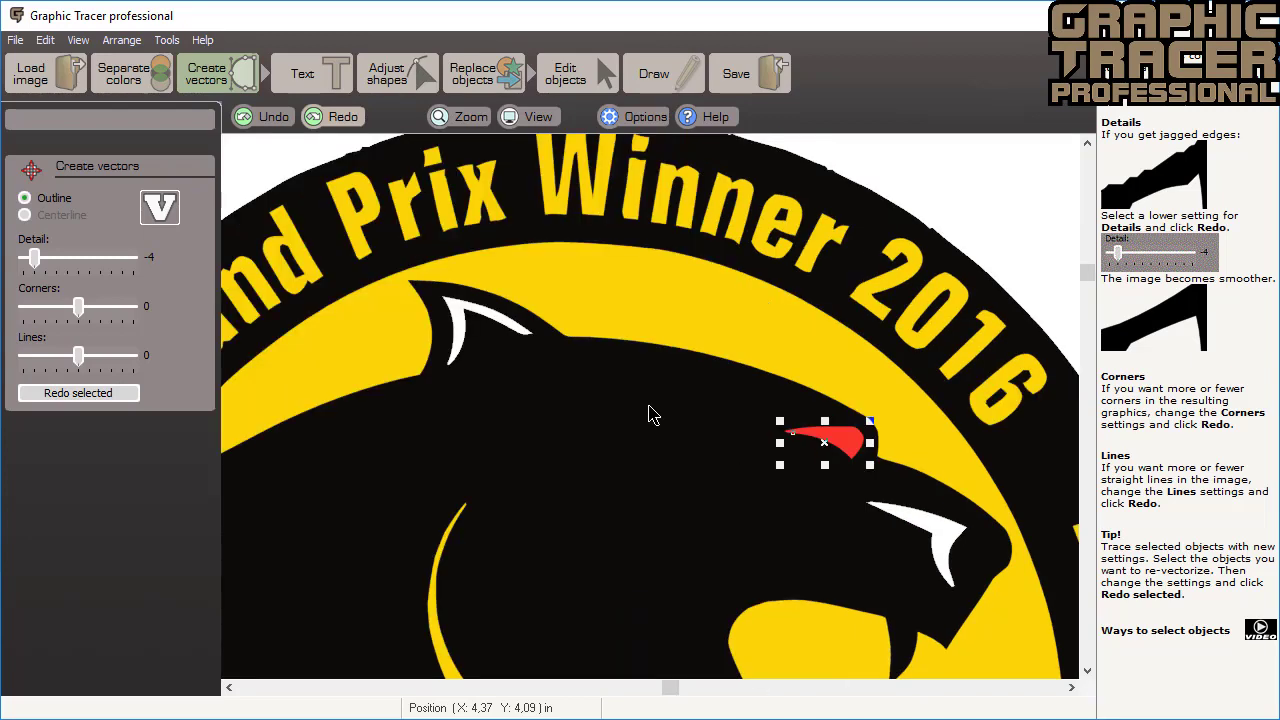
{"action": "scroll", "coordinate": [649, 416], "scroll_direction": "down", "scroll_amount": 2}
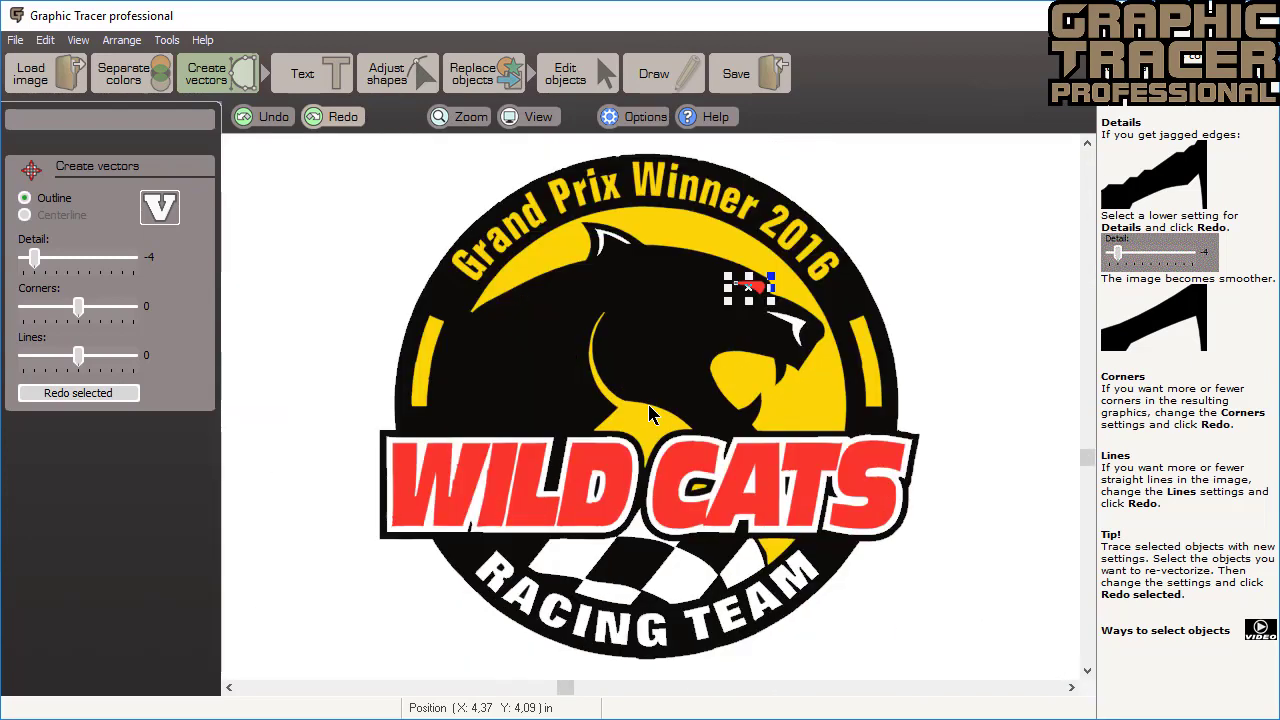
{"action": "left_click", "coordinate": [397, 573]}
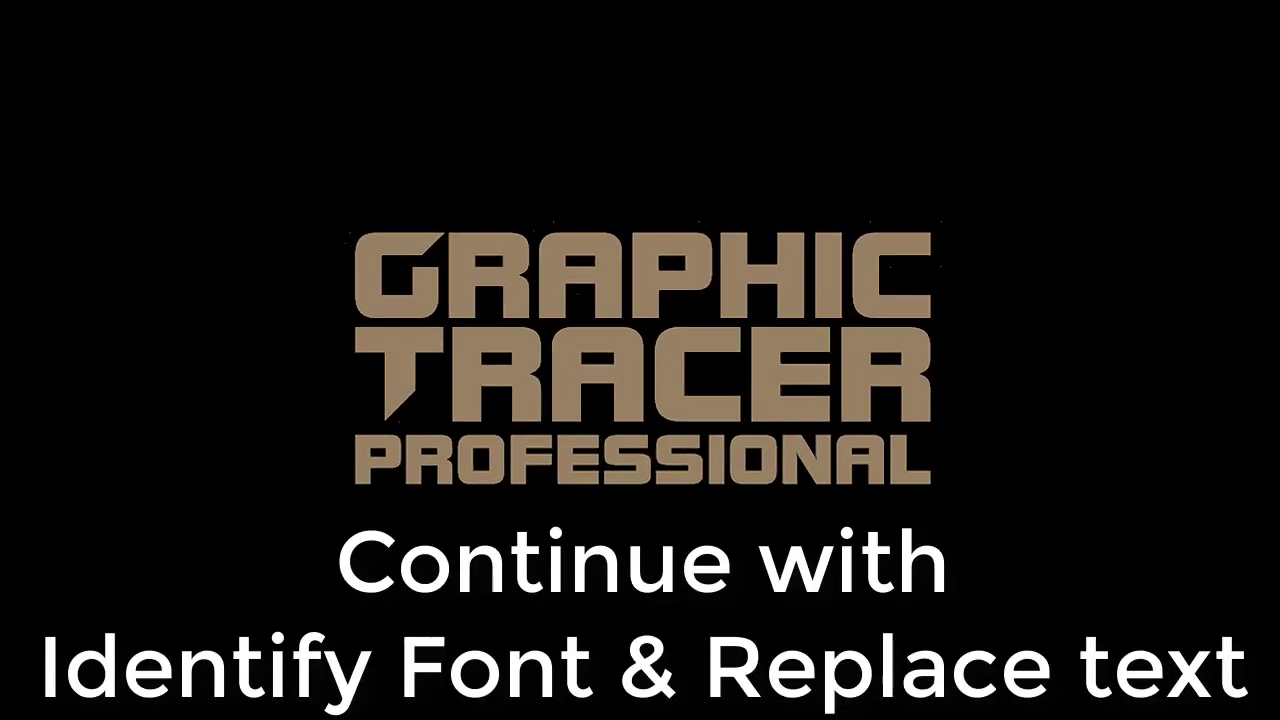